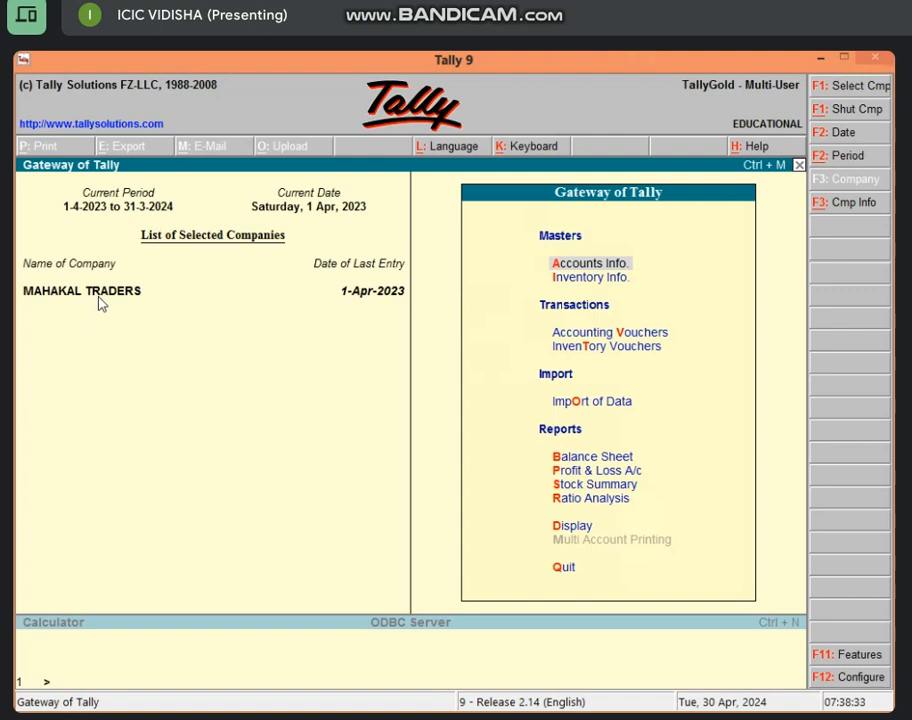
Shut the loaded company MAHAKAL TRADERS using Alt+F1
{"action": "key", "text": "alt+F1"}
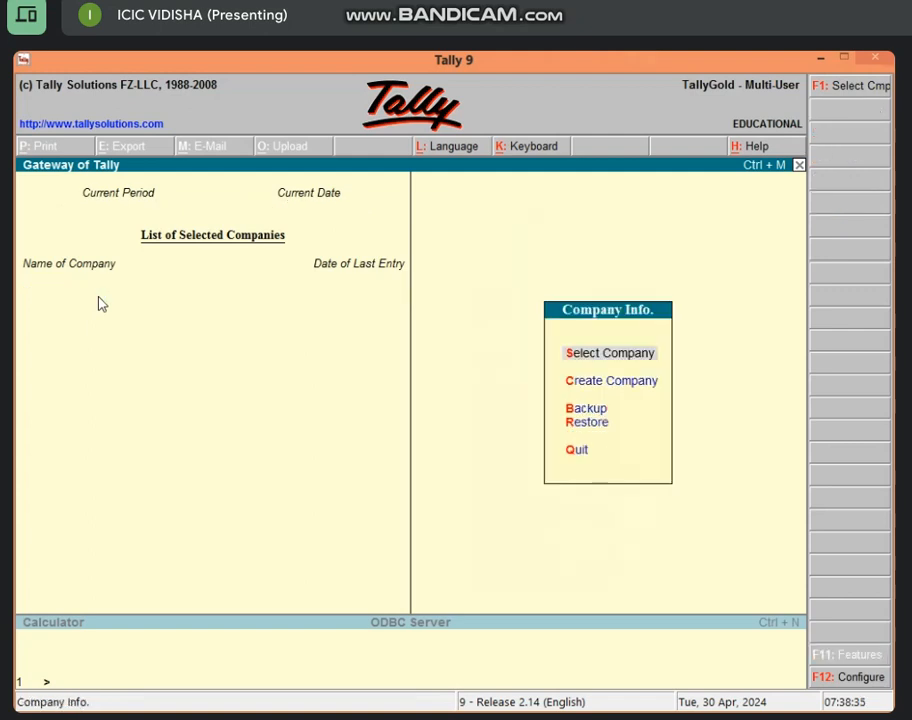
Pick AXIS BANK from the List of Companies to load it
{"action": "left_click", "coordinate": [601, 355]}
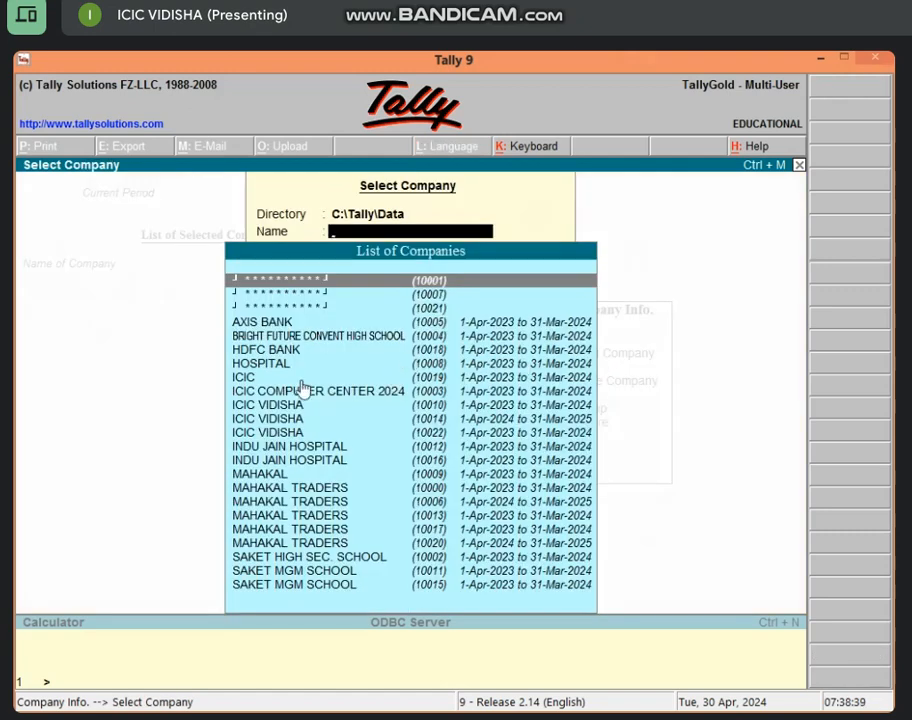
{"action": "left_click", "coordinate": [310, 325]}
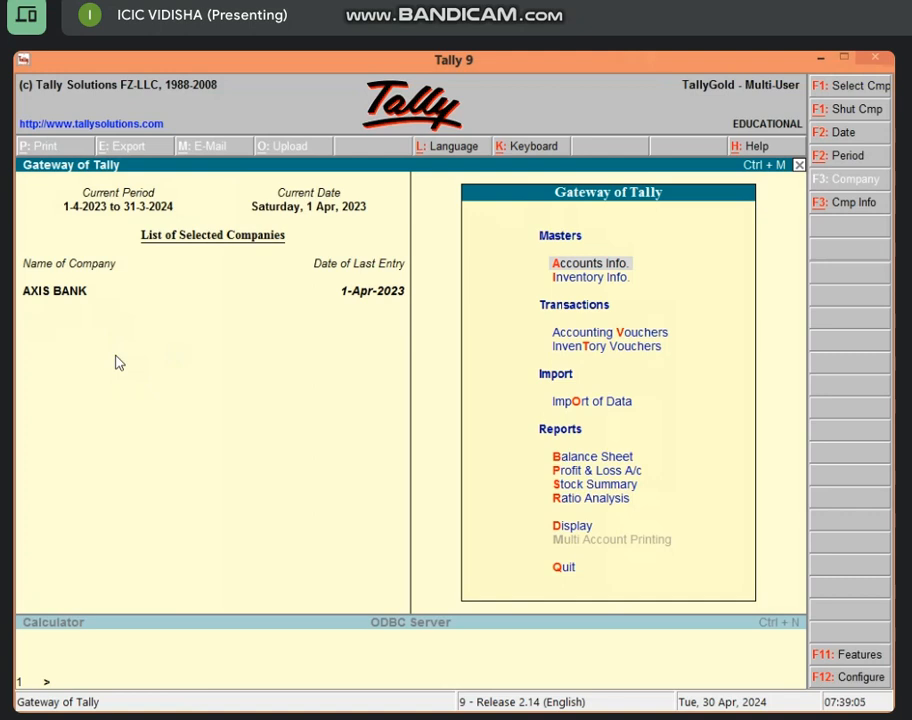
Create a new ledger named with the borrower's name followed by 'Loan A/c'
{"action": "key", "text": "a"}
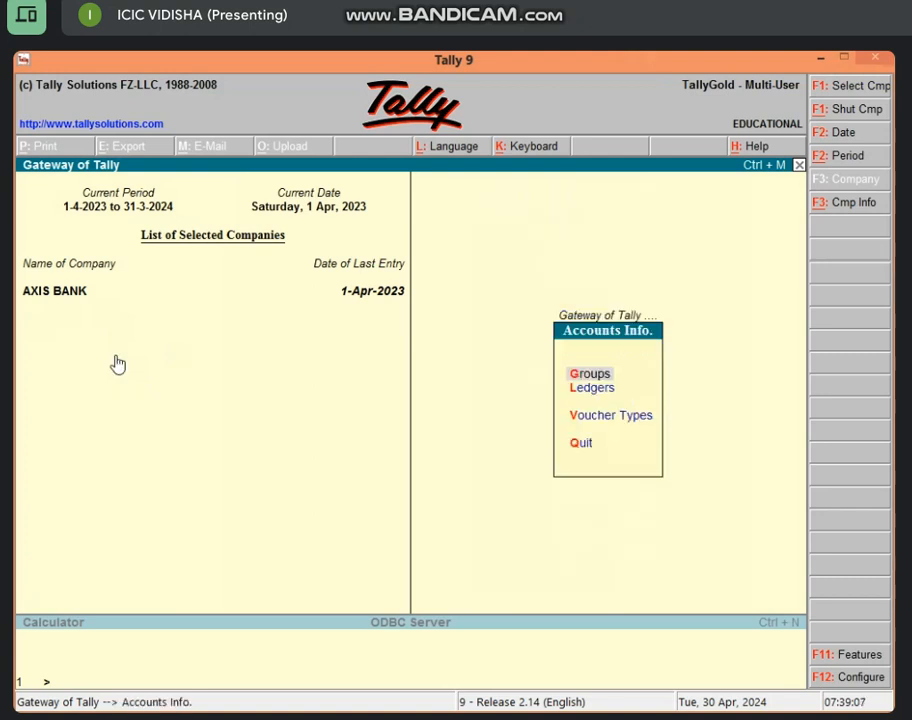
{"action": "key", "text": "l"}
{"action": "key", "text": "c"}
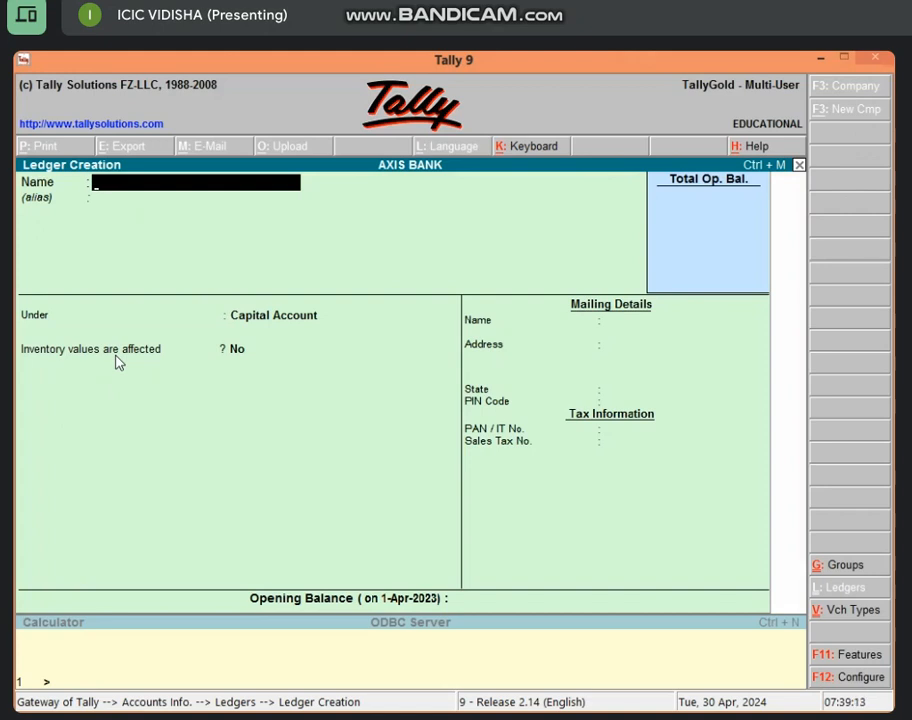
{"action": "type", "text": "Mohit's a"}
{"action": "key", "text": "BackSpace"}
{"action": "type", "text": "Loan A/c"}
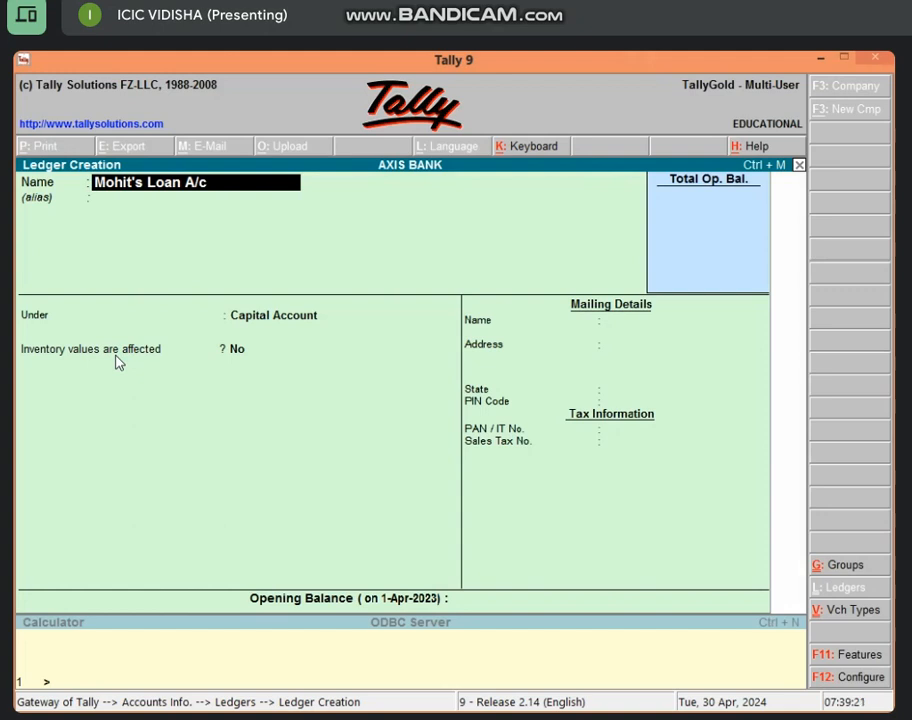
{"action": "key", "text": "Return"}
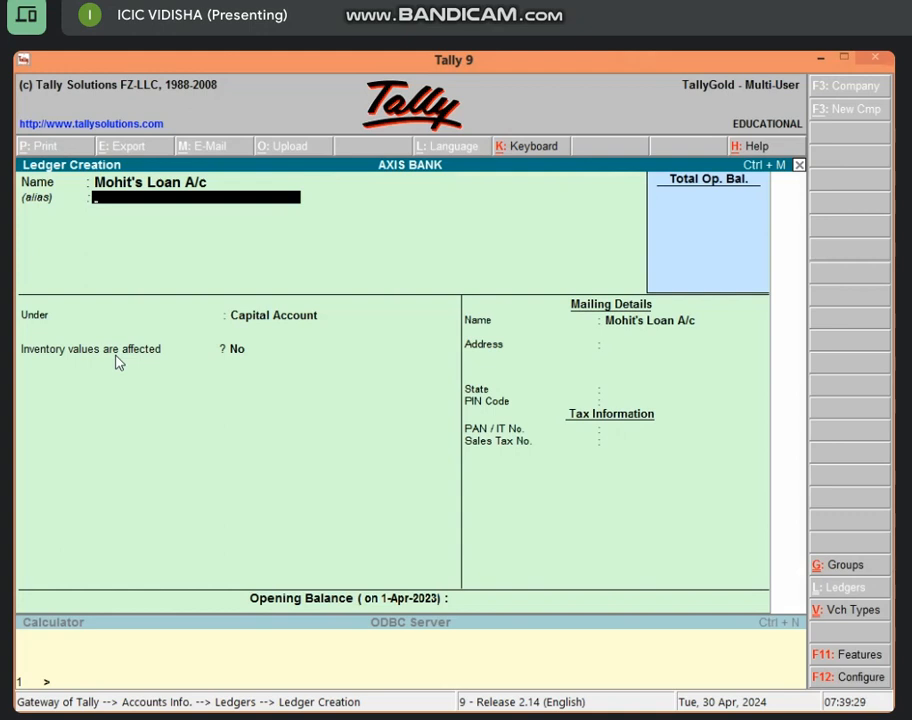
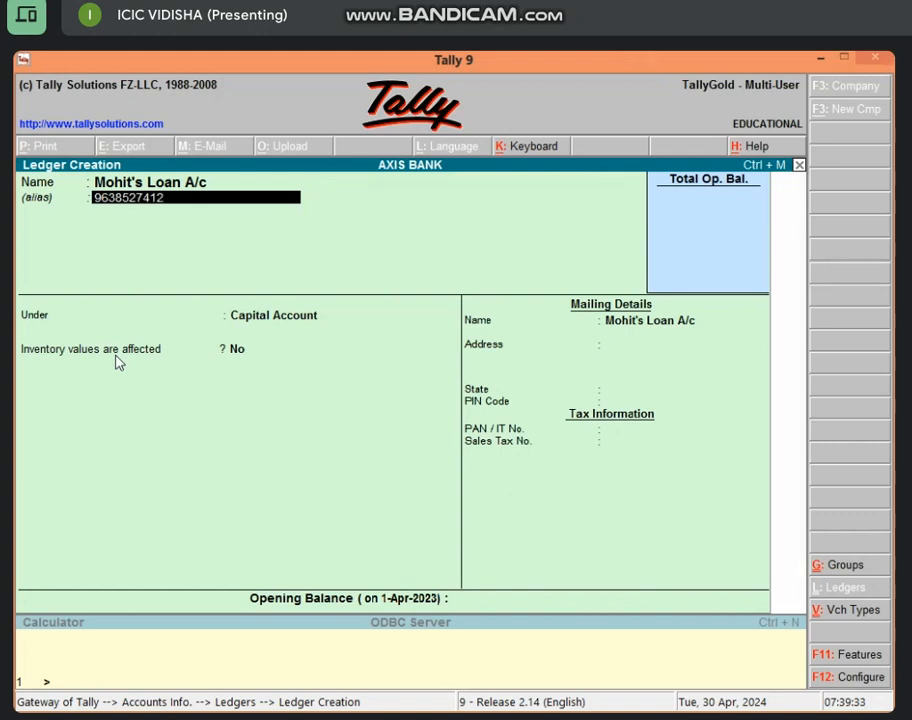
Enter the borrower's phone number as the ledger alias, correcting the last digit
{"action": "key", "text": "Return"}
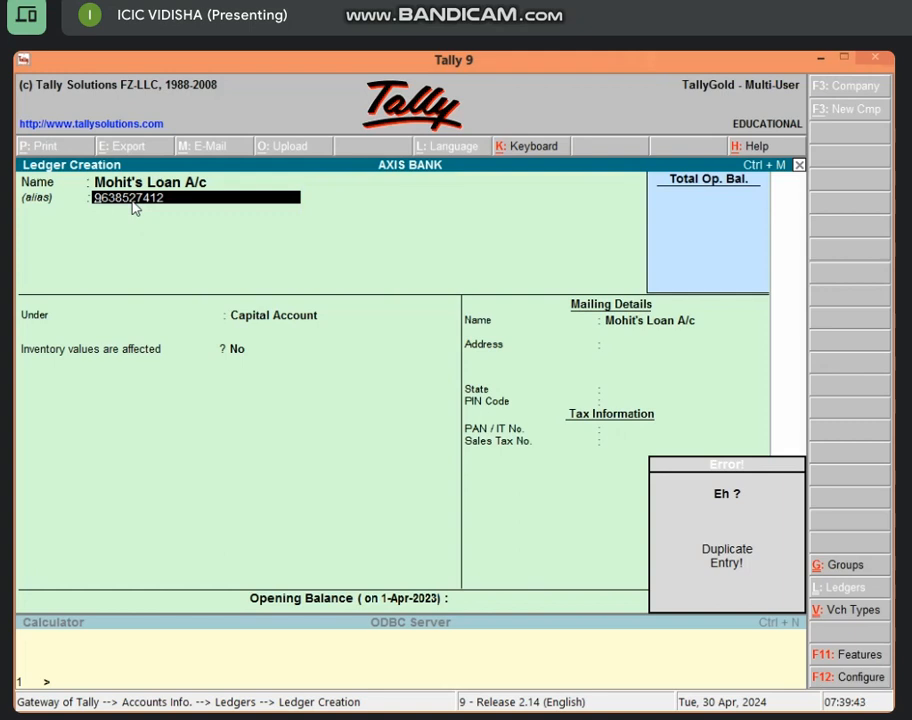
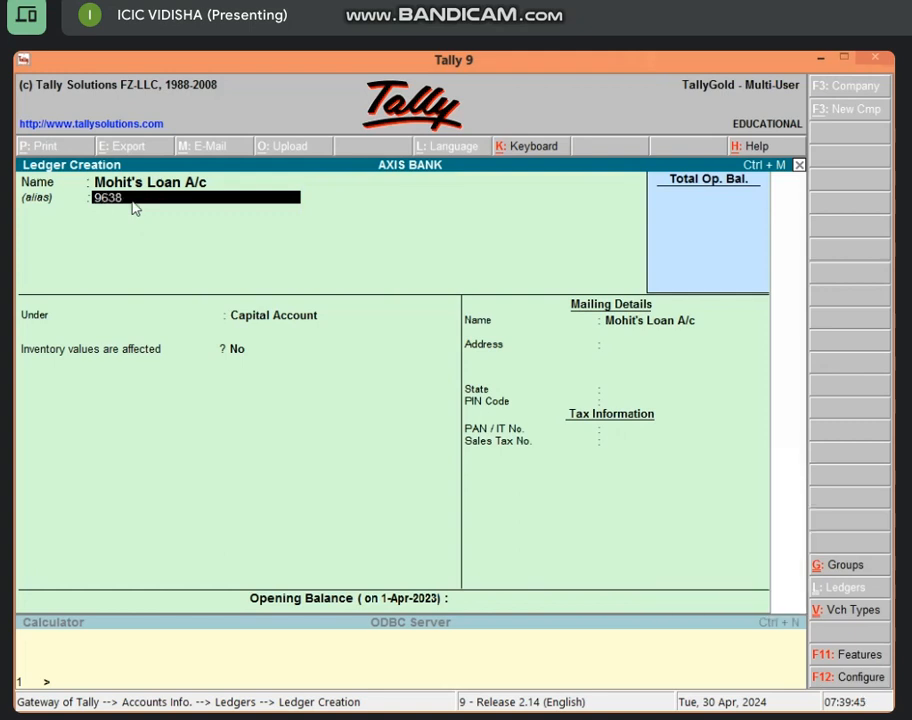
{"action": "key", "text": "Return"}
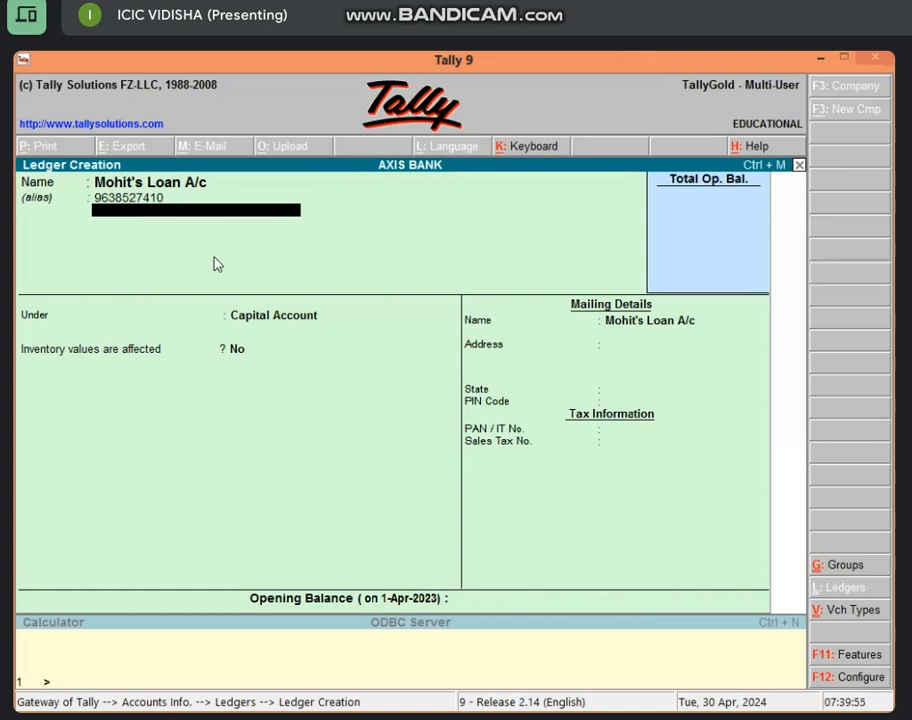
{"action": "key", "text": "Return"}
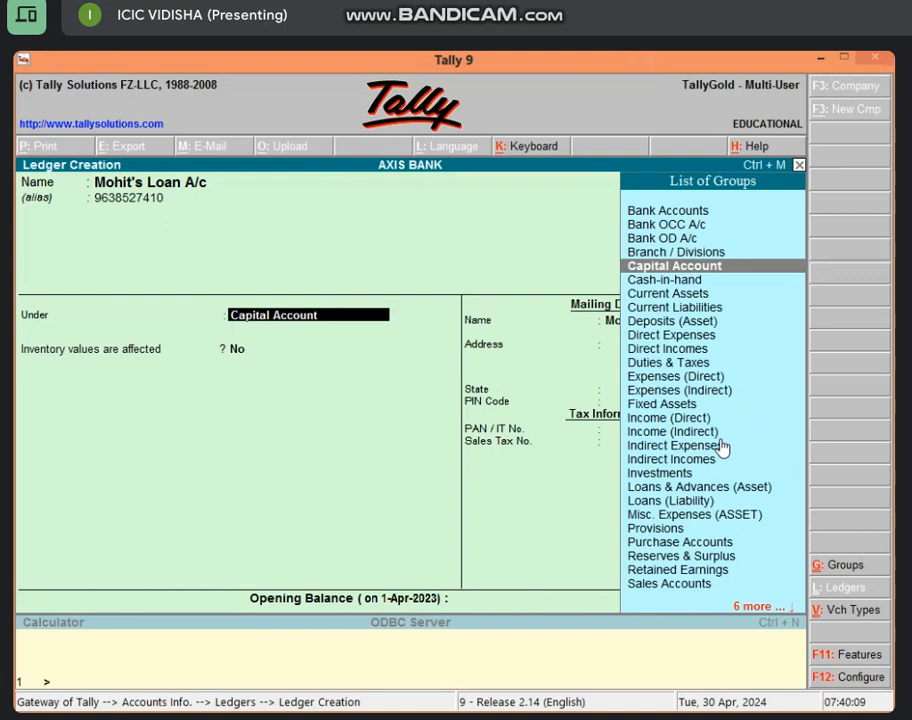
Place the loan ledger under the Loans & Advances (Asset) group
{"action": "type", "text": "L"}
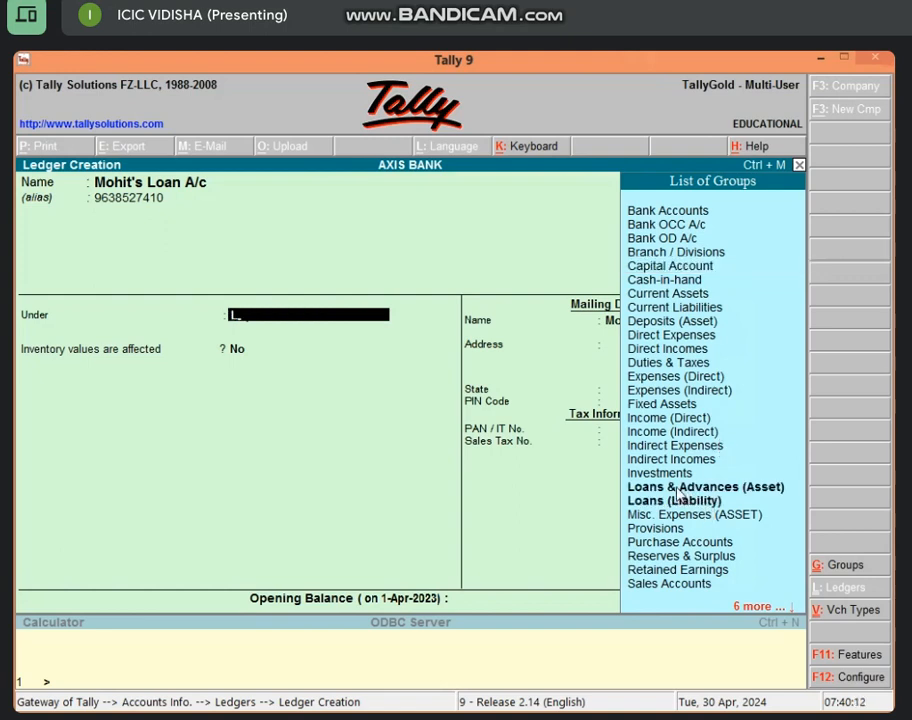
{"action": "left_click", "coordinate": [670, 489]}
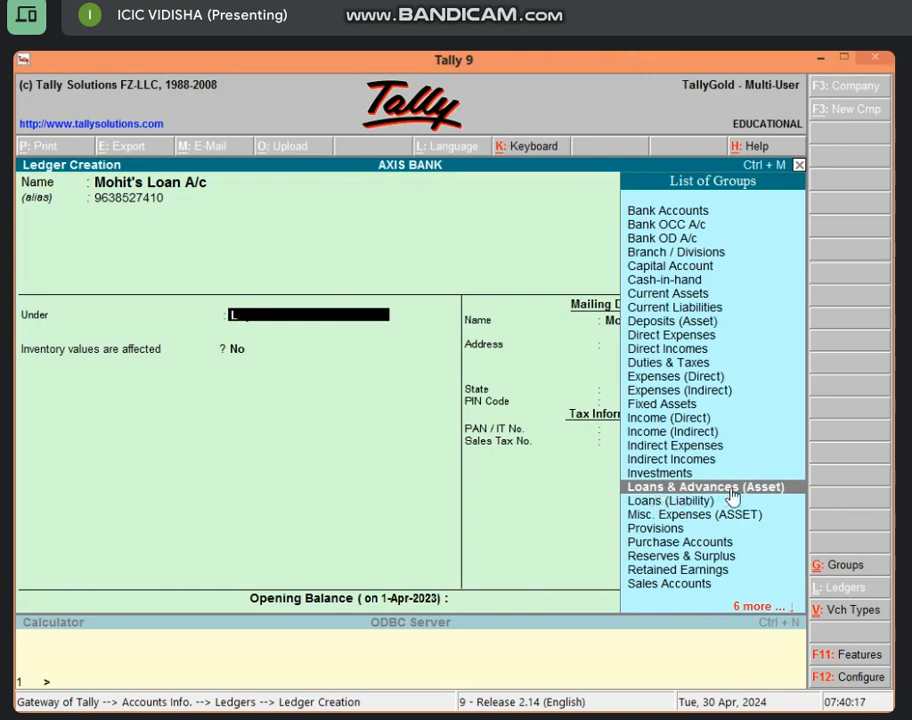
{"action": "key", "text": "Return"}
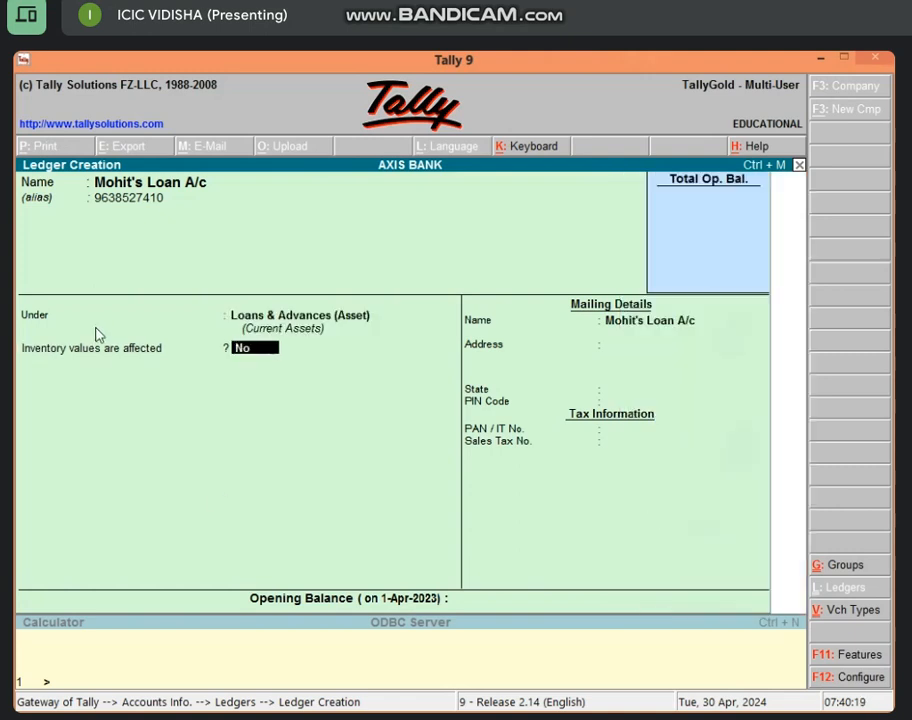
{"action": "key", "text": "Return"}
{"action": "key", "text": "Return"}
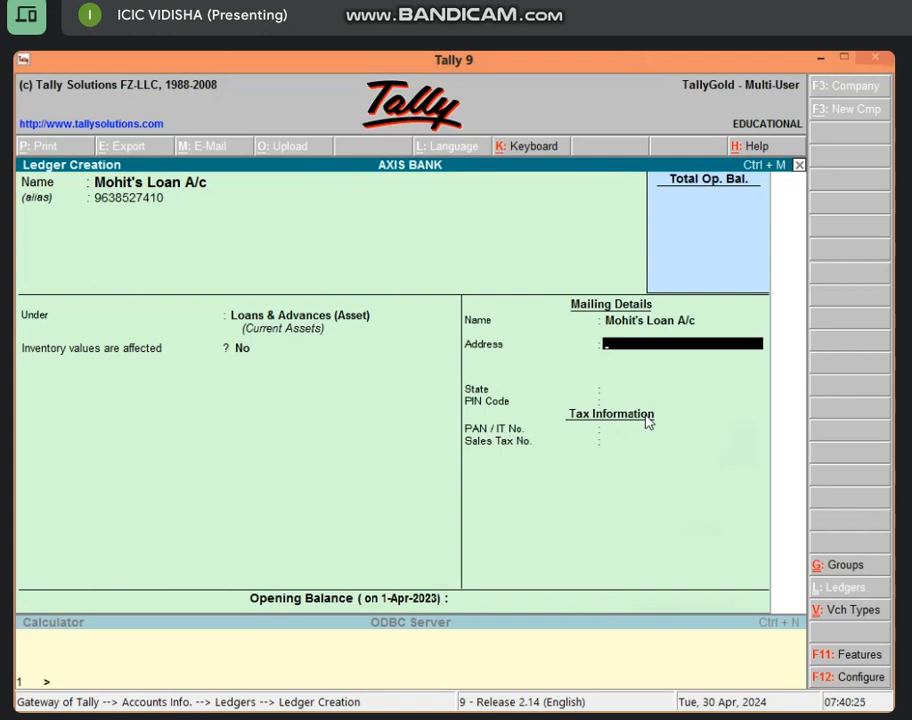
Fill in the borrower's mailing address, state Madhya Pradesh, and PIN code
{"action": "type", "text": "Vidisha"}
{"action": "key", "text": "Return"}
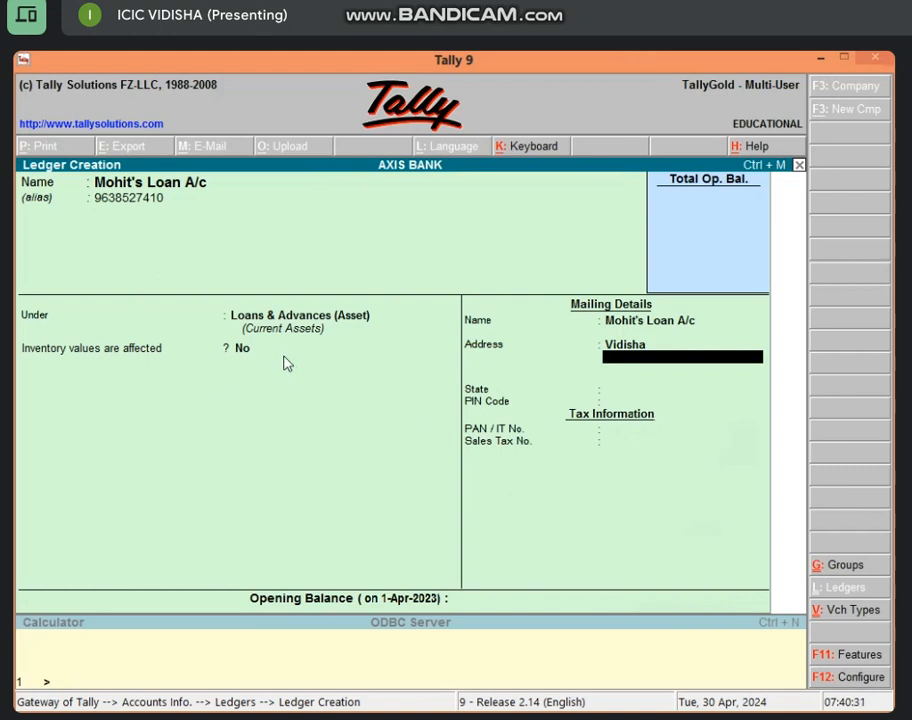
{"action": "key", "text": "Return"}
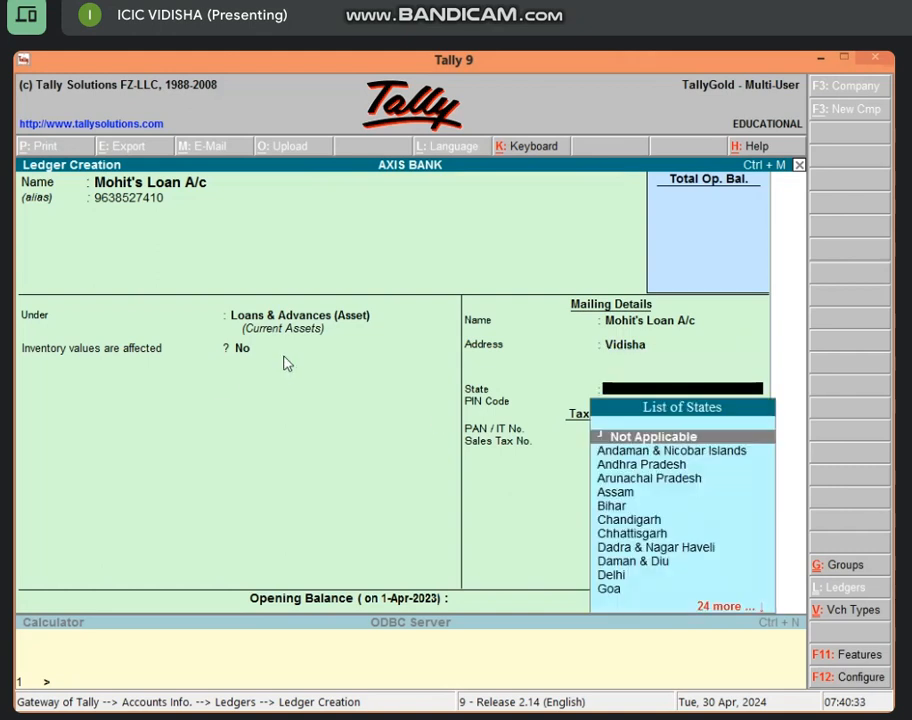
{"action": "type", "text": "m"}
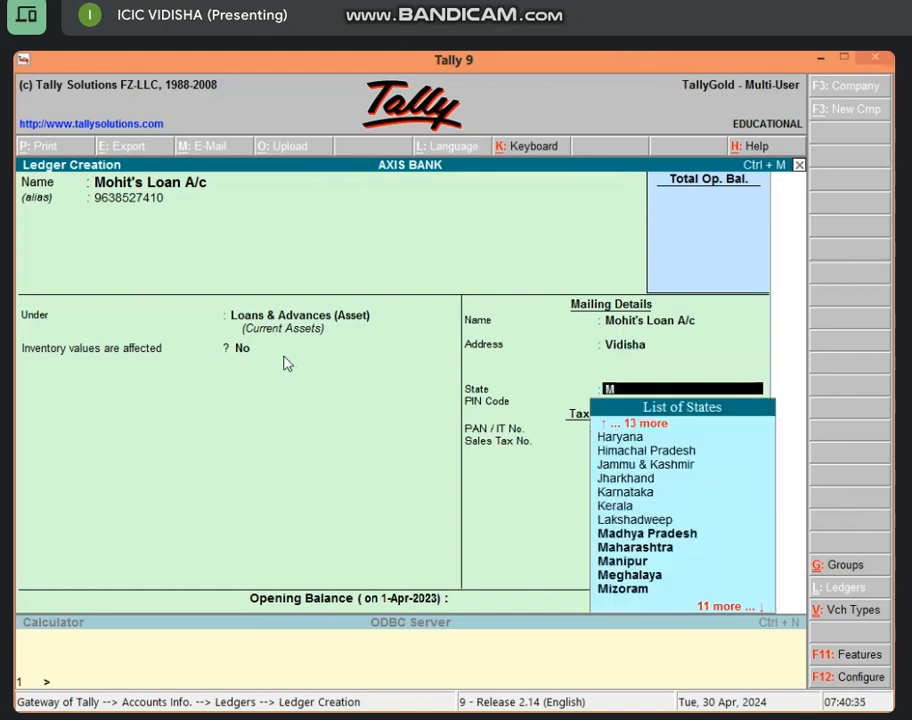
{"action": "key", "text": "Return"}
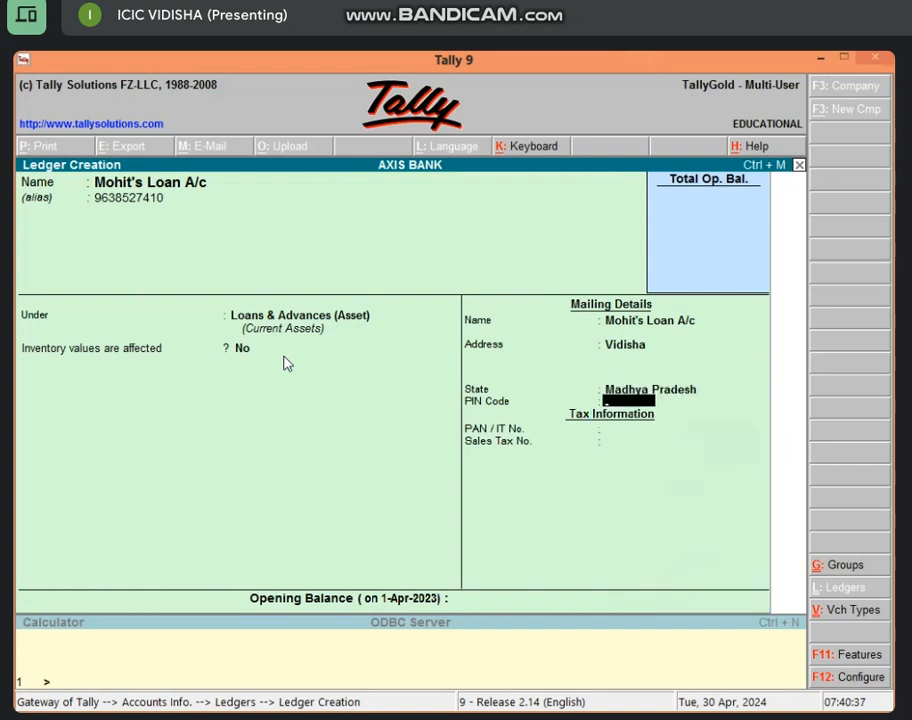
{"action": "type", "text": "464001"}
{"action": "key", "text": "Return"}
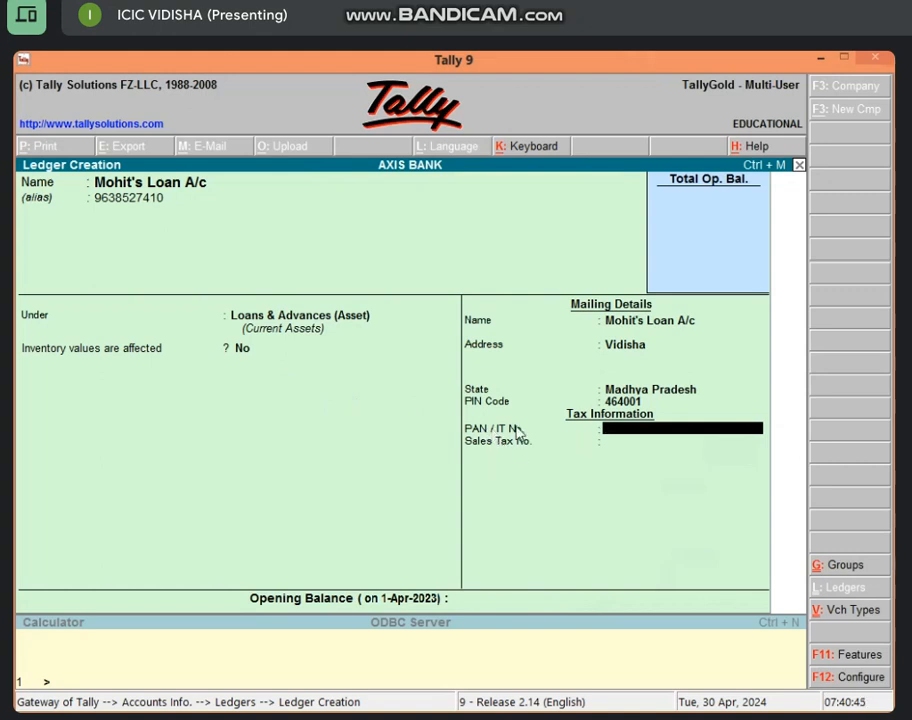
Accept the loan ledger, exit Ledger Creation, and begin a new accounting voucher
{"action": "key", "text": "Return"}
{"action": "key", "text": "Return"}
{"action": "key", "text": "Return"}
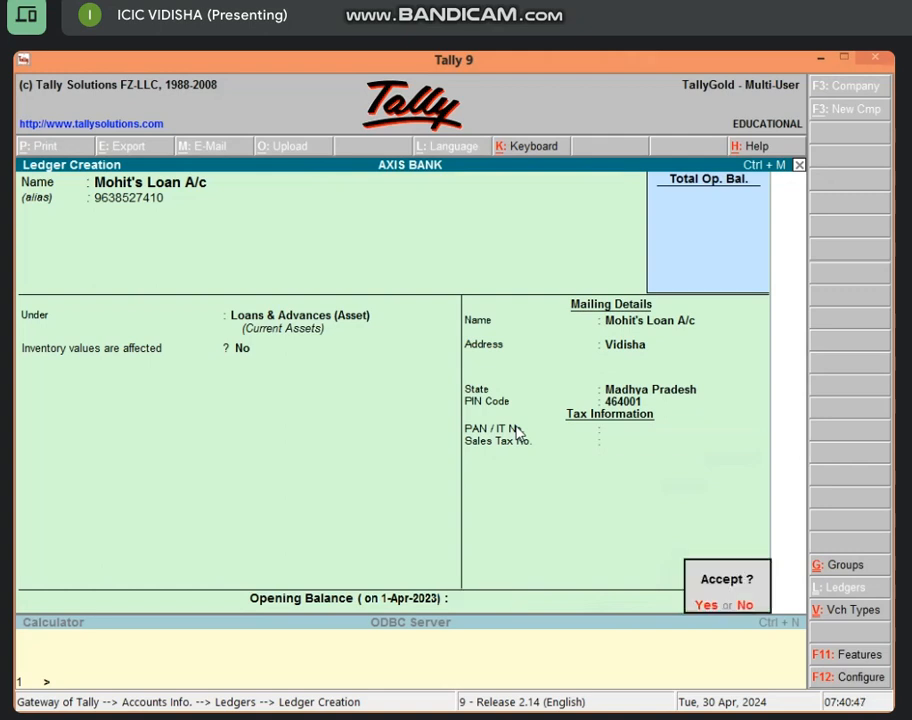
{"action": "key", "text": "Return"}
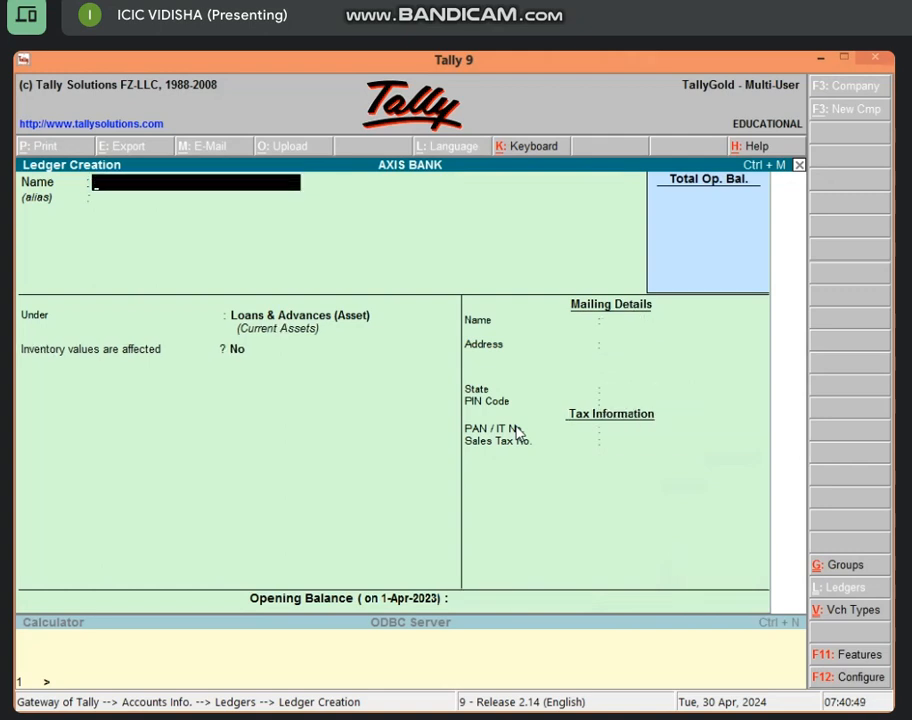
{"action": "key", "text": "Escape"}
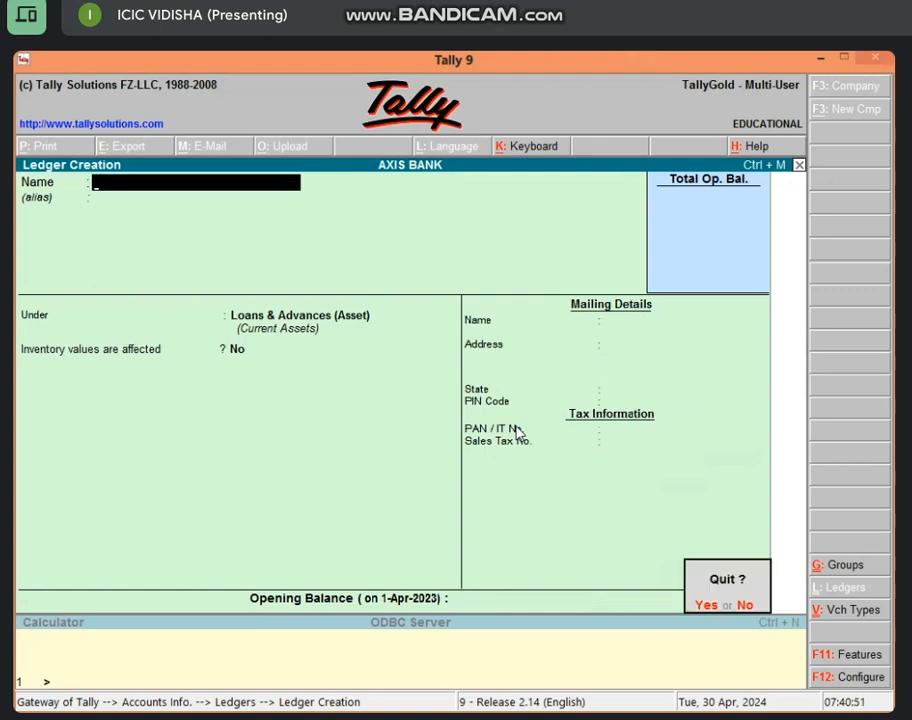
{"action": "key", "text": "Escape"}
{"action": "key", "text": "Escape"}
{"action": "key", "text": "Escape"}
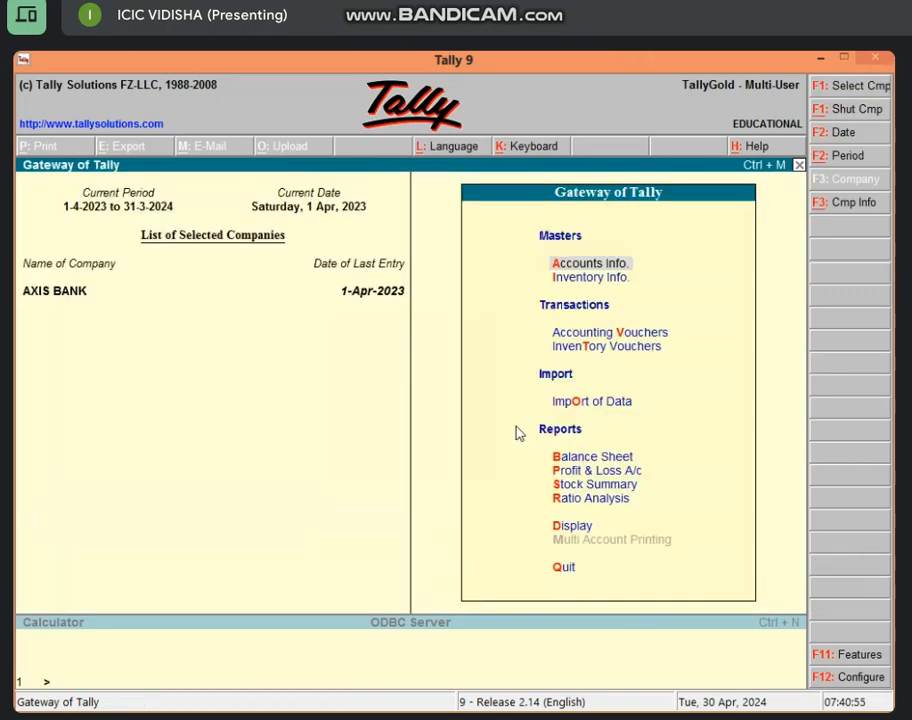
{"action": "key", "text": "v"}
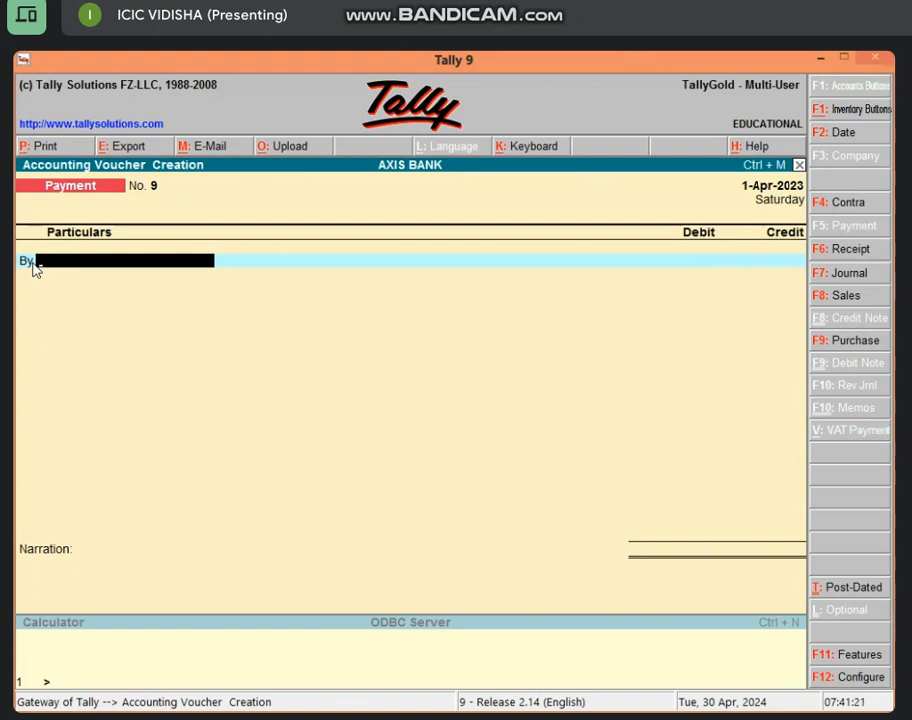
Draft a payment debiting the borrower's loan ledger 5,00,000 and crediting Cash
{"action": "type", "text": "M"}
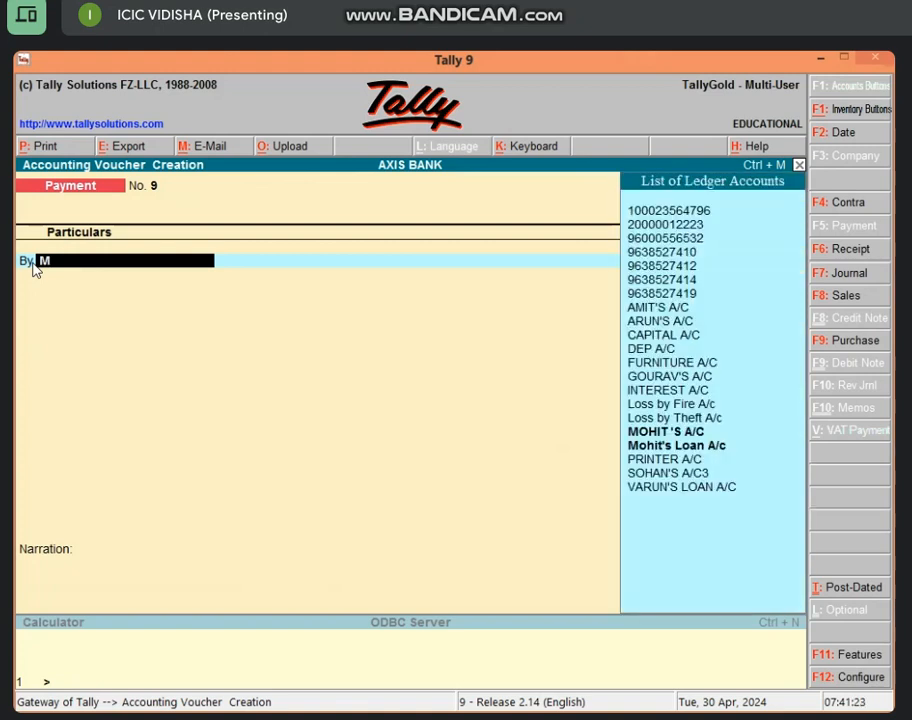
{"action": "key", "text": "Down"}
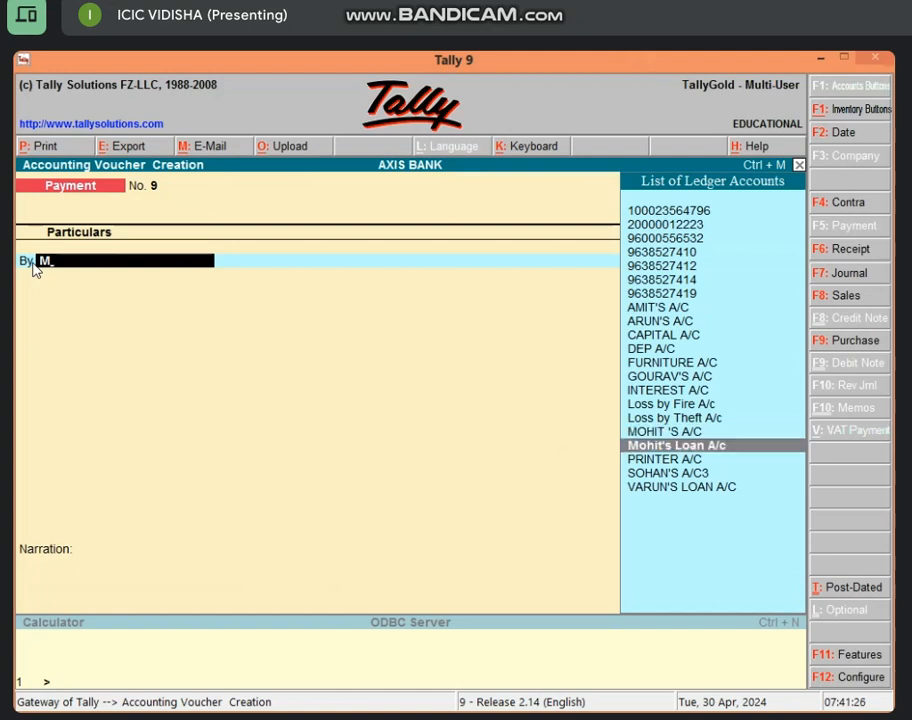
{"action": "key", "text": "Return"}
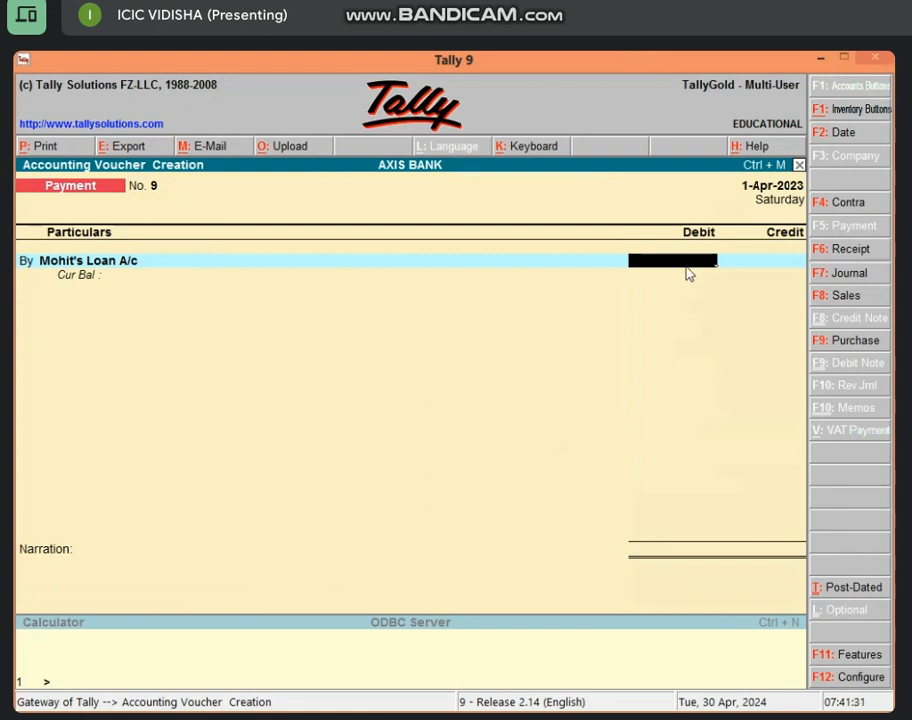
{"action": "type", "text": "500000"}
{"action": "key", "text": "Return"}
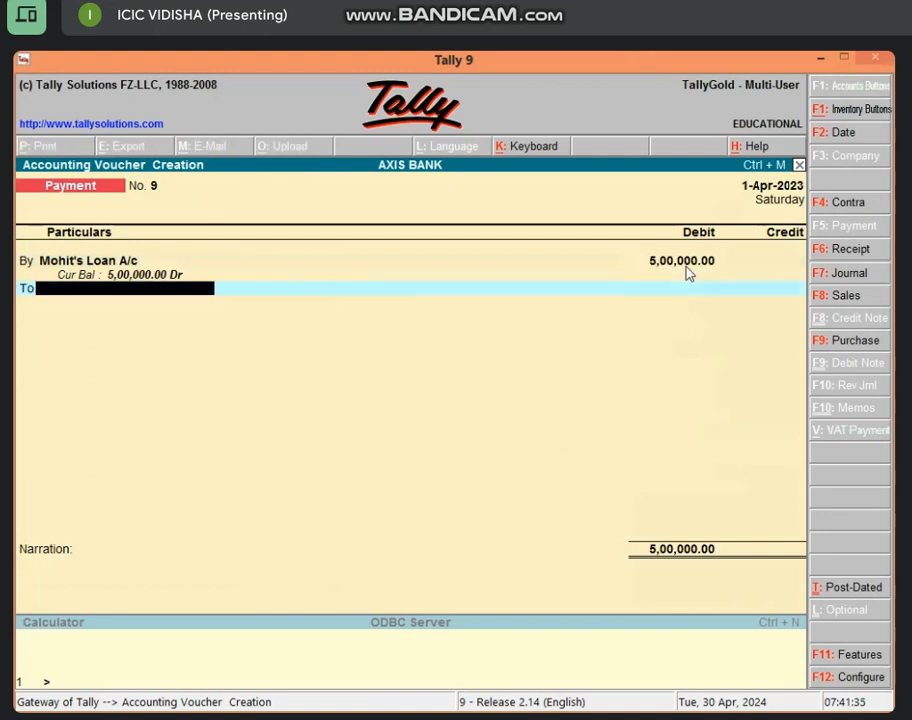
{"action": "type", "text": "C"}
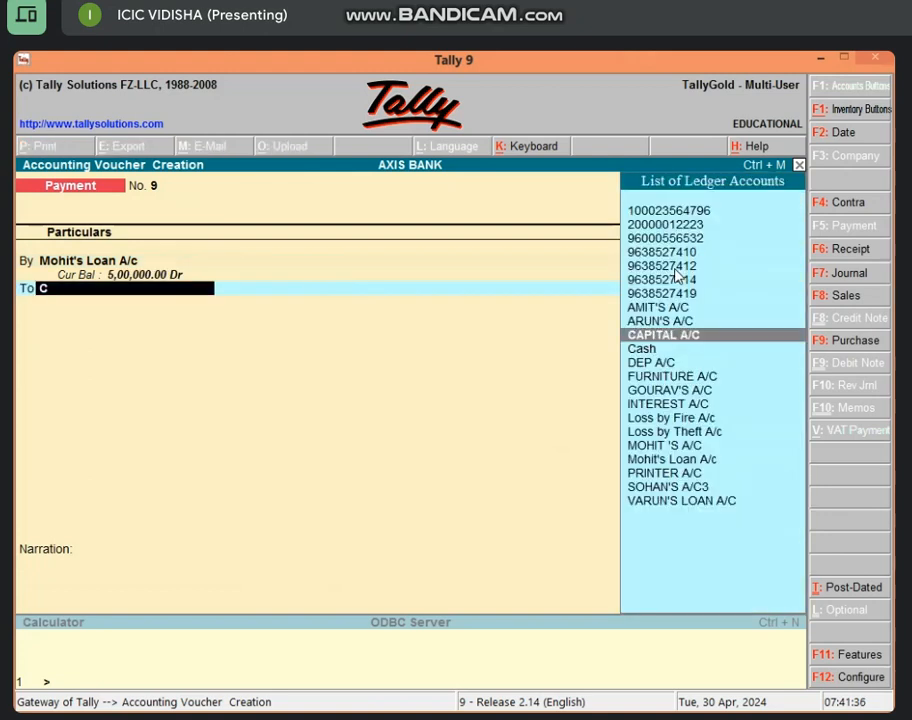
{"action": "key", "text": "Down"}
{"action": "key", "text": "Return"}
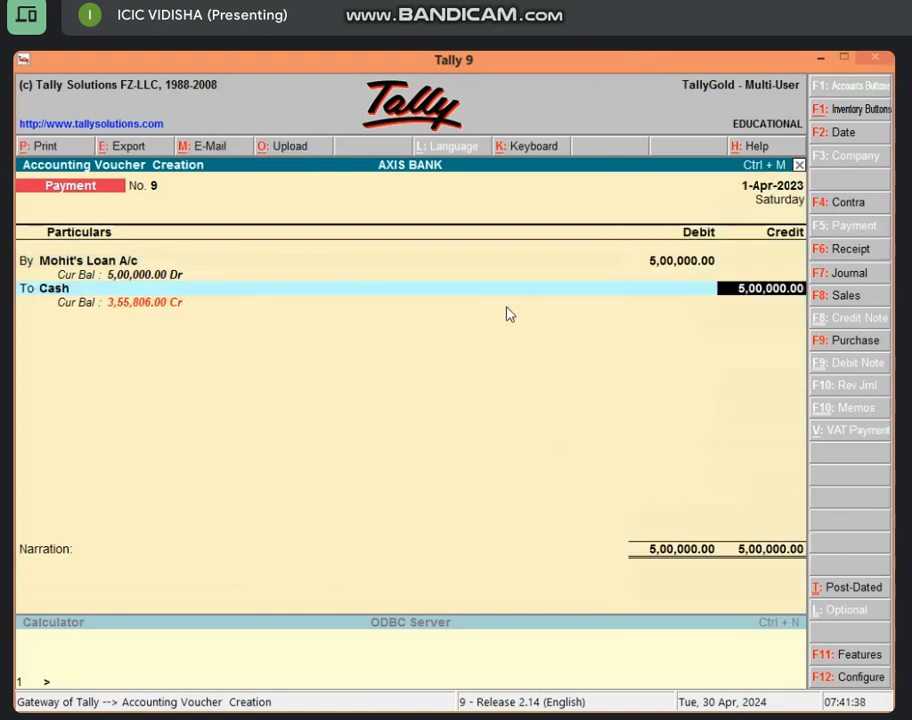
{"action": "key", "text": "Return"}
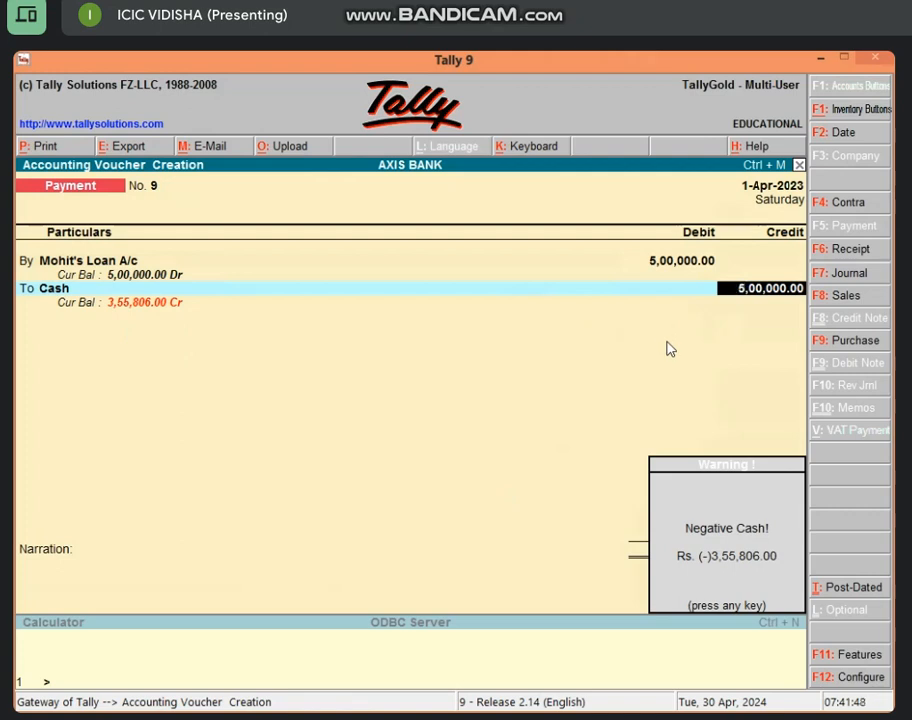
{"action": "key", "text": "Return"}
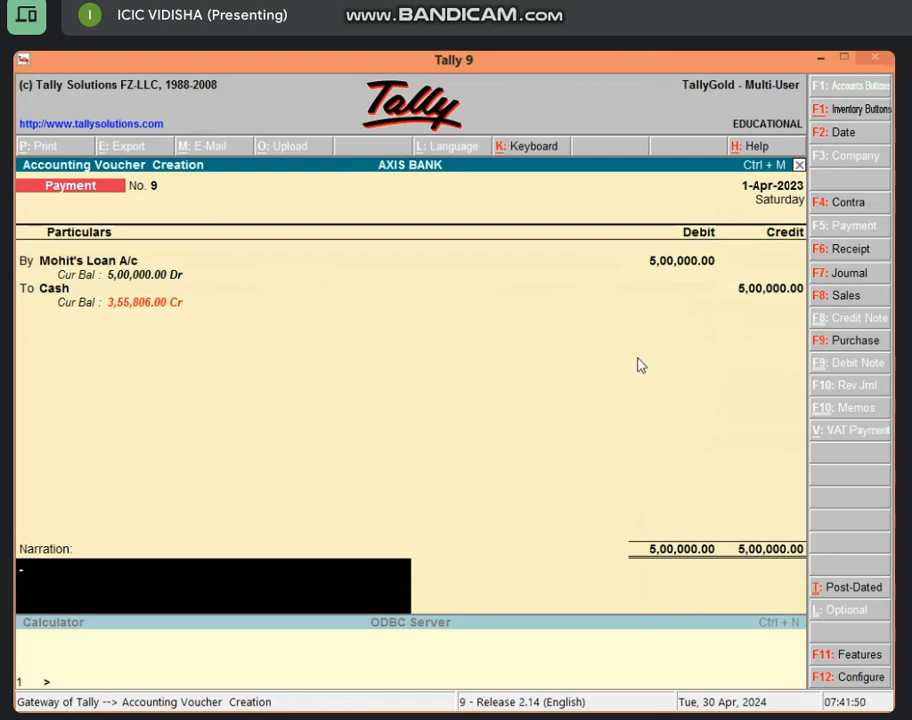
{"action": "key", "text": "Return"}
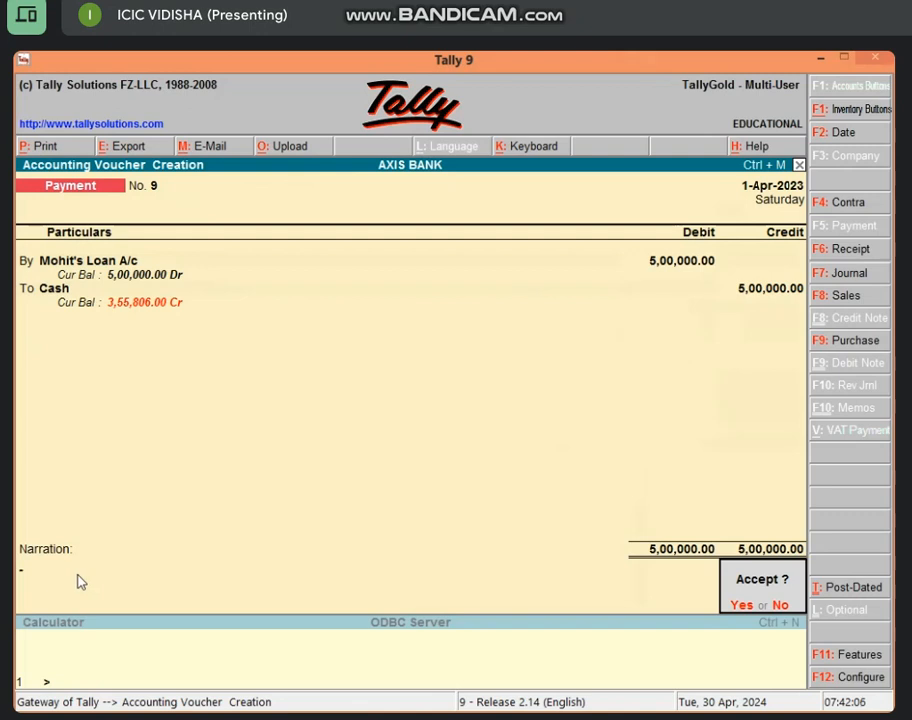
Decline to save the voucher and back out to the Gateway of Tally
{"action": "key", "text": "n"}
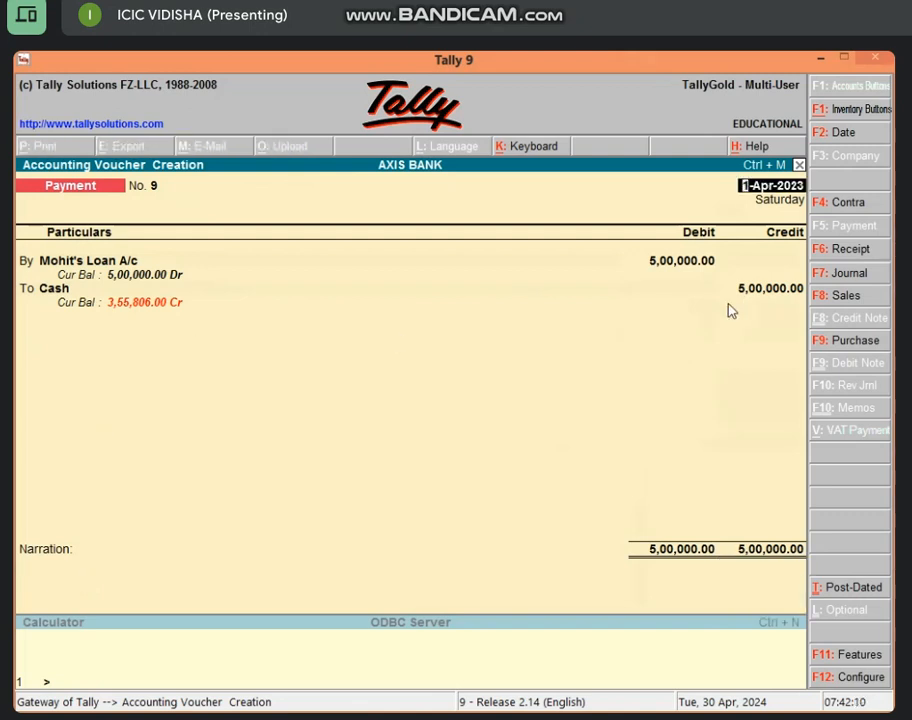
{"action": "key", "text": "BackSpace"}
{"action": "key", "text": "Escape"}
{"action": "key", "text": "Escape"}
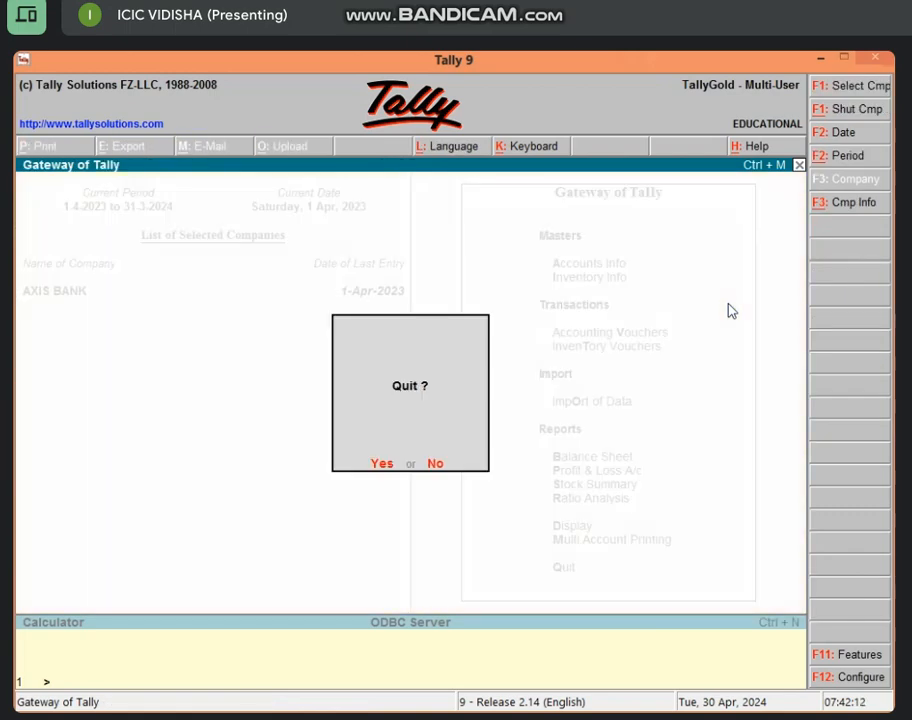
{"action": "key", "text": "n"}
{"action": "key", "text": "d"}
{"action": "type", "text": "a"}
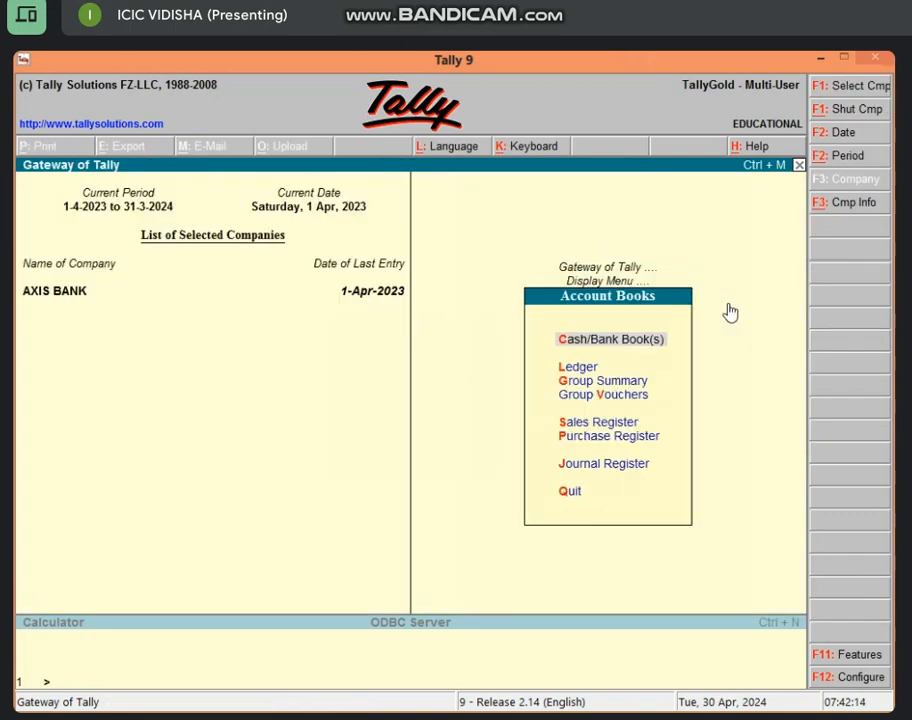
{"action": "type", "text": "l"}
{"action": "type", "text": "Cas"}
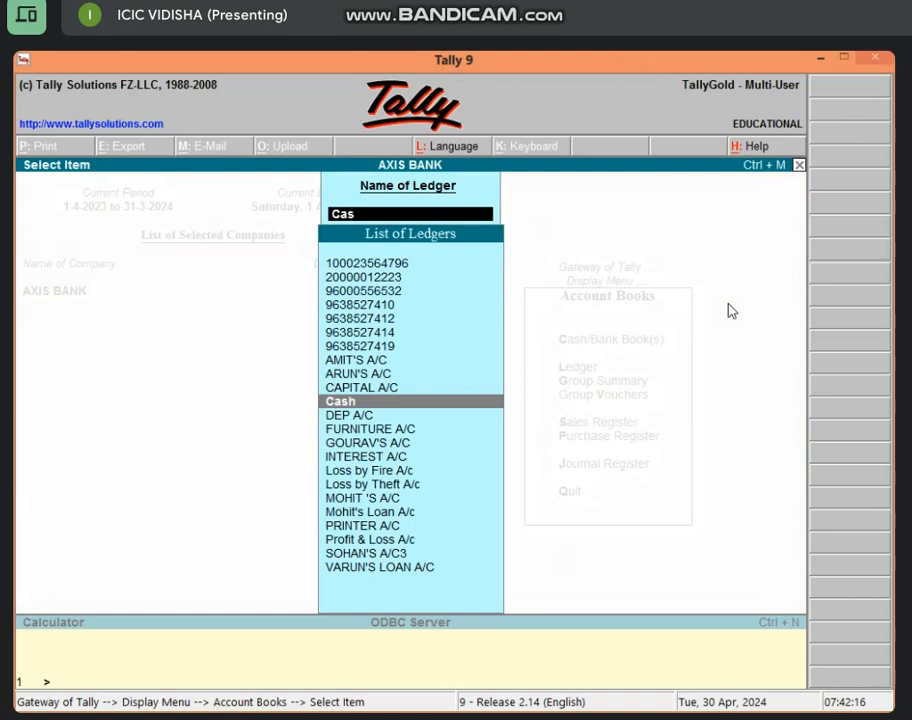
{"action": "key", "text": "Return"}
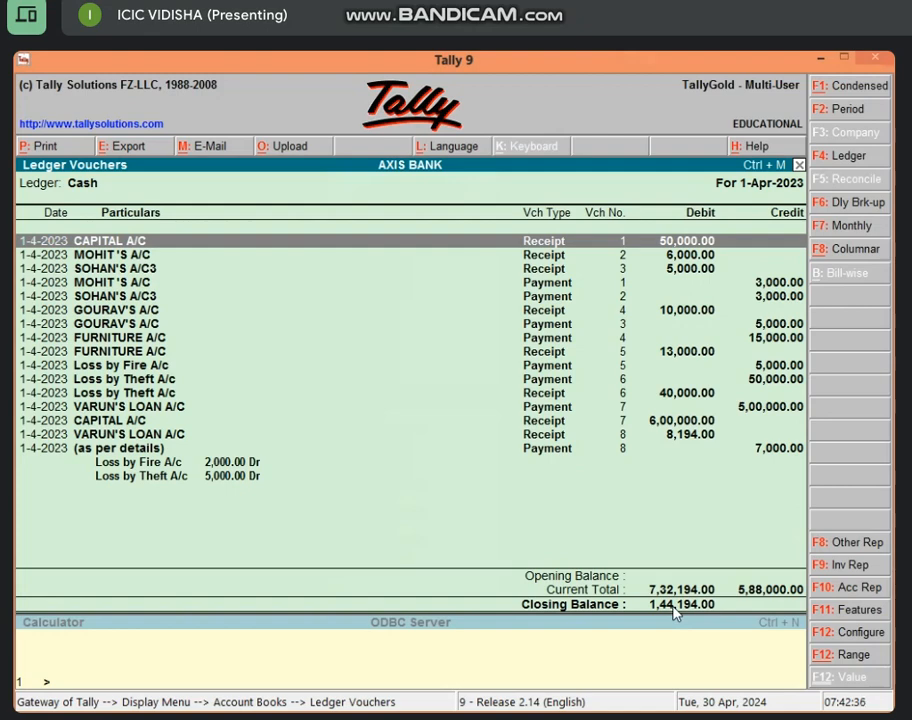
{"action": "key", "text": "Escape"}
{"action": "key", "text": "Escape"}
{"action": "key", "text": "Escape"}
{"action": "key", "text": "Escape"}
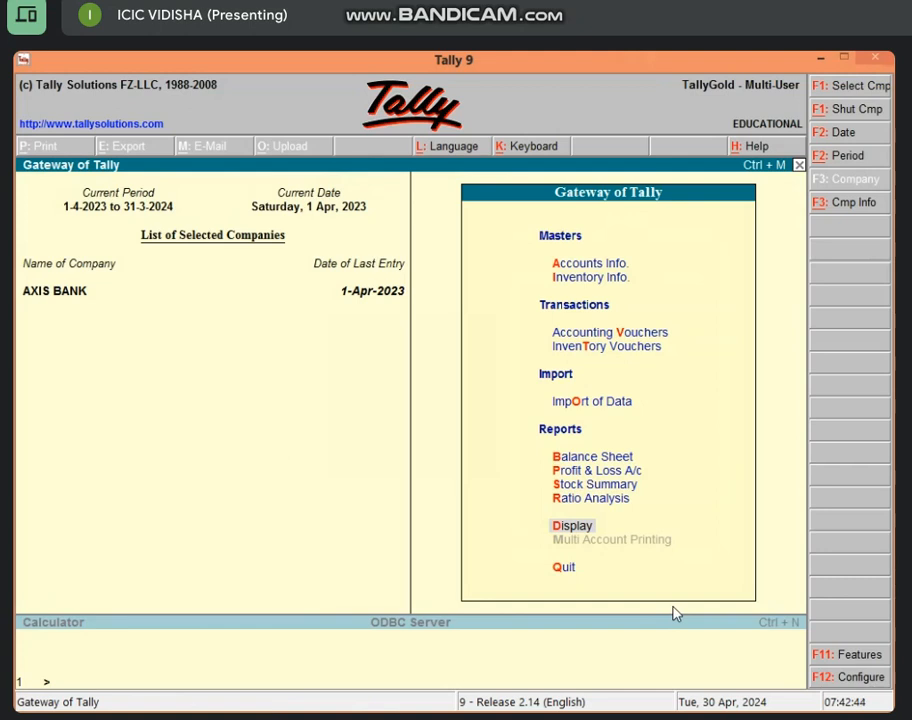
Enter a payment voucher debiting the borrower's loan ledger 1,00,000 with Cash as credit
{"action": "key", "text": "v"}
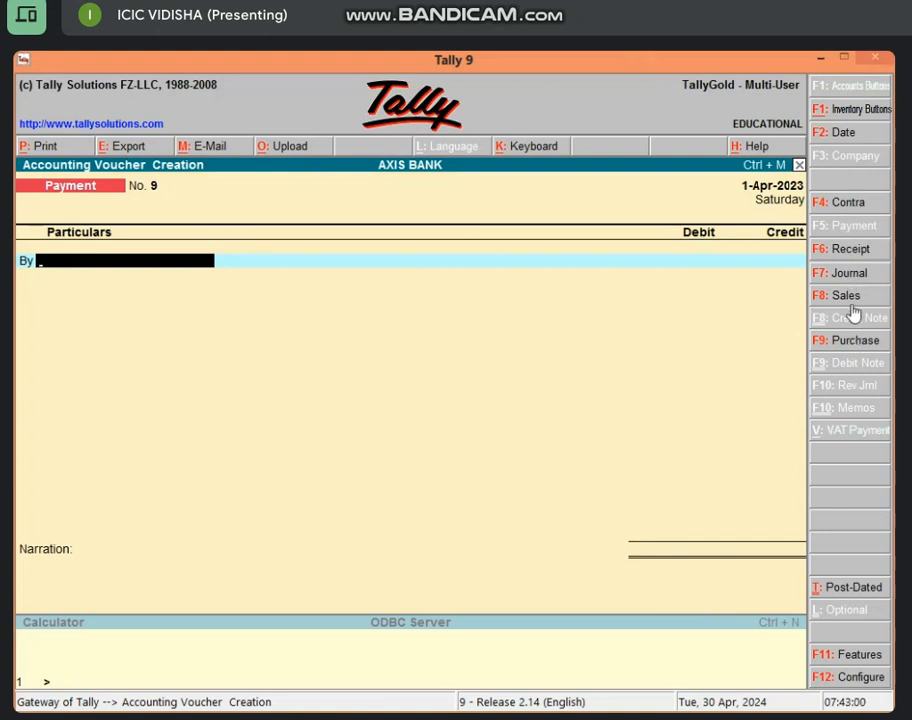
{"action": "type", "text": "M"}
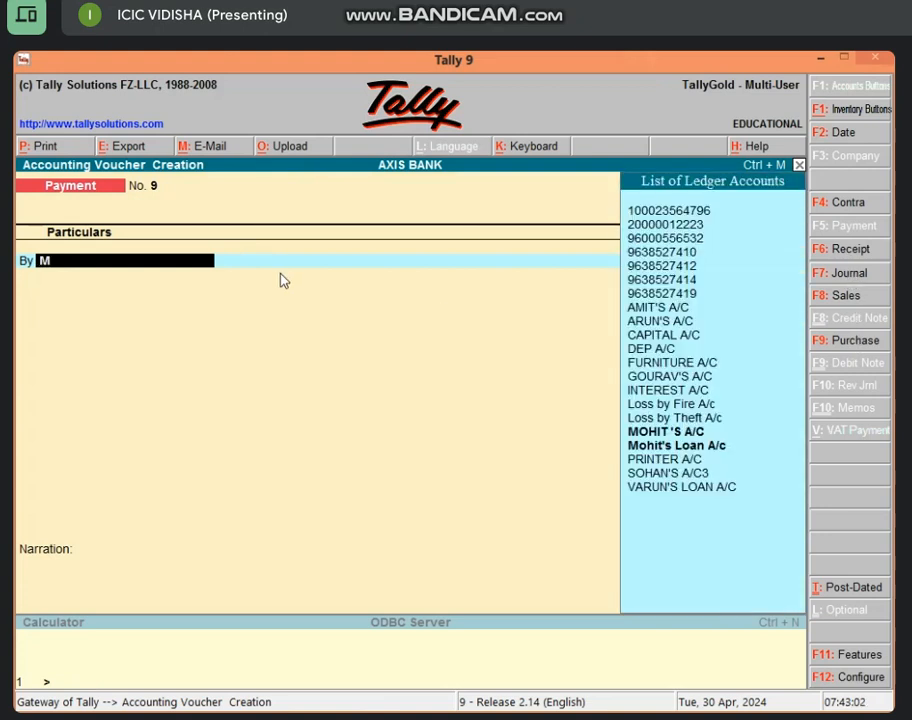
{"action": "key", "text": "Down"}
{"action": "key", "text": "Return"}
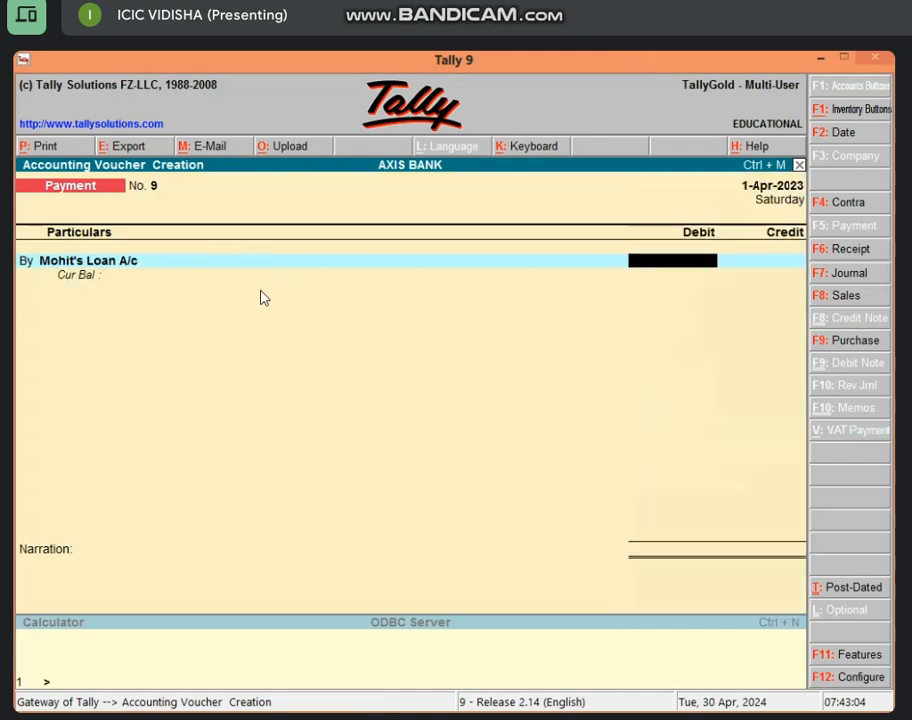
{"action": "type", "text": "1,00,00"}
{"action": "type", "text": "0000"}
{"action": "key", "text": "Return"}
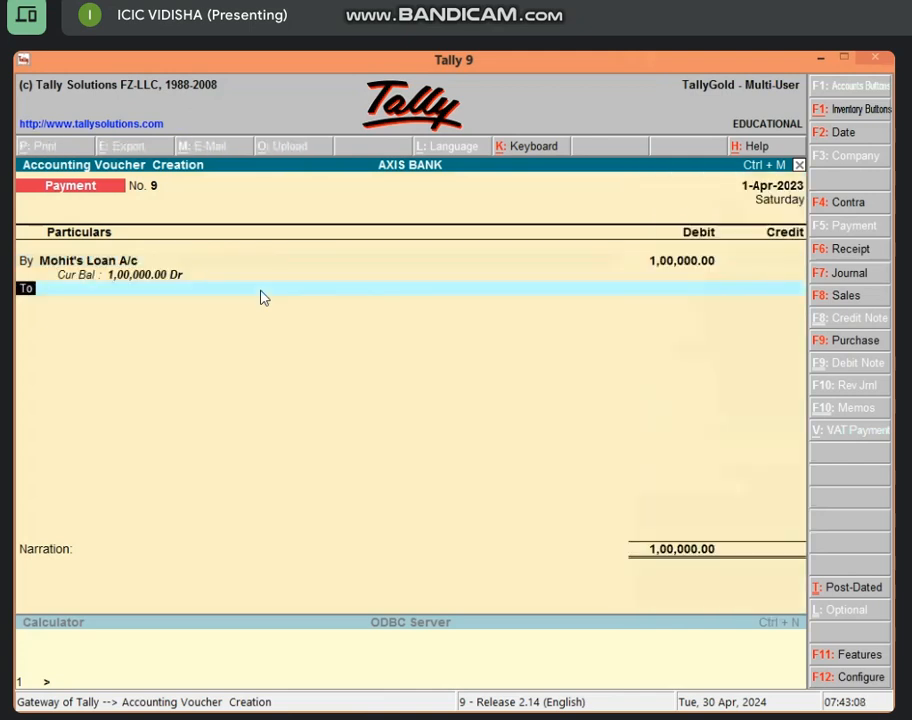
{"action": "key", "text": "Return"}
{"action": "type", "text": "C"}
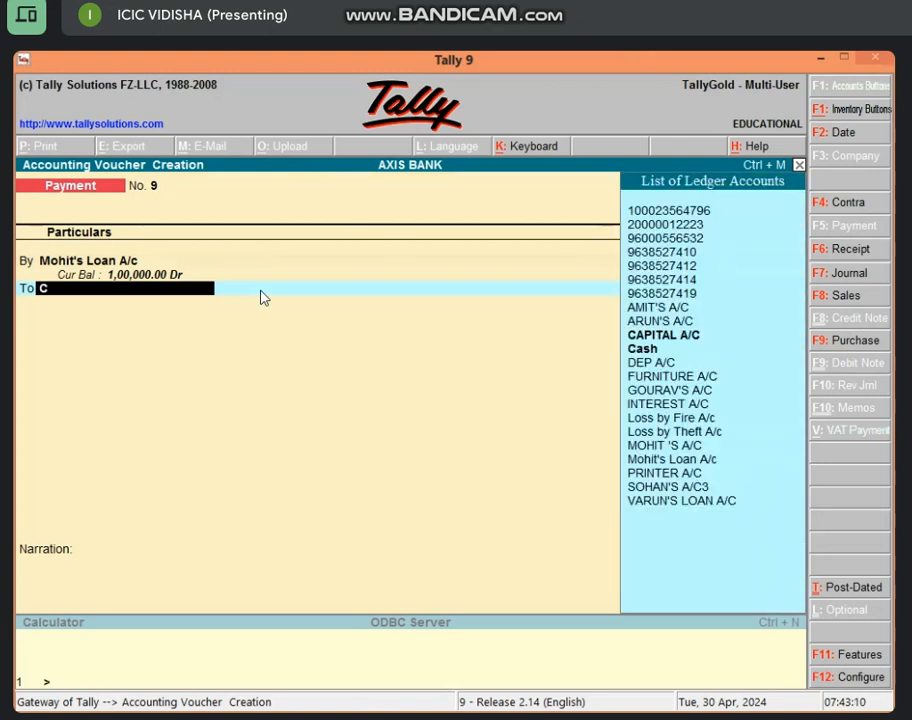
{"action": "key", "text": "Down"}
{"action": "key", "text": "Down"}
{"action": "key", "text": "Return"}
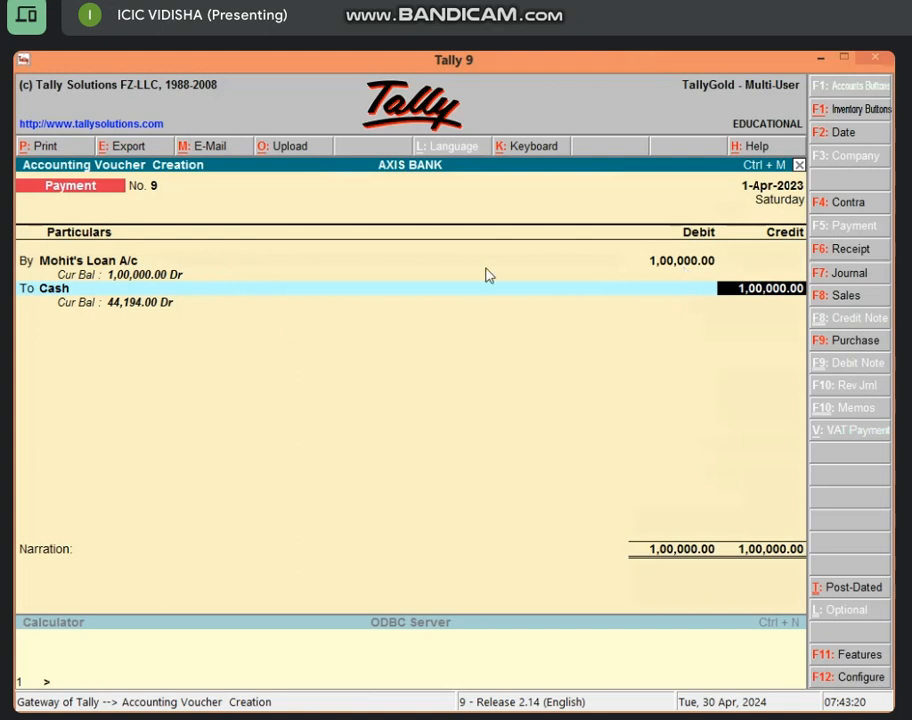
Correct the debit to 5,00,000, match the Cash credit, and save the voucher
{"action": "left_click", "coordinate": [704, 265]}
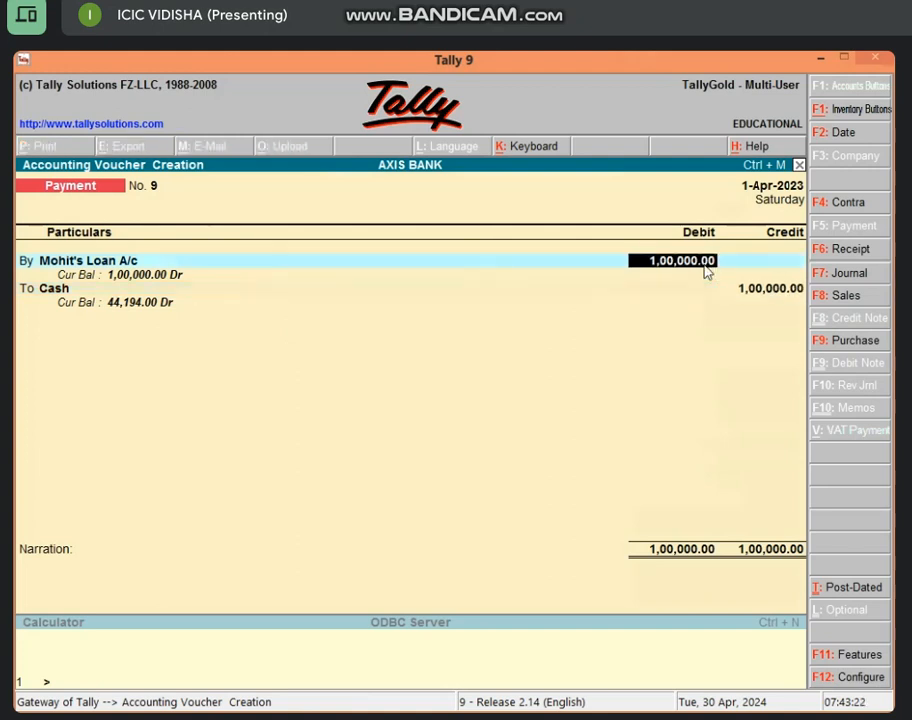
{"action": "type", "text": "5,00,00"}
{"action": "type", "text": "0"}
{"action": "key", "text": "Return"}
{"action": "key", "text": "Return"}
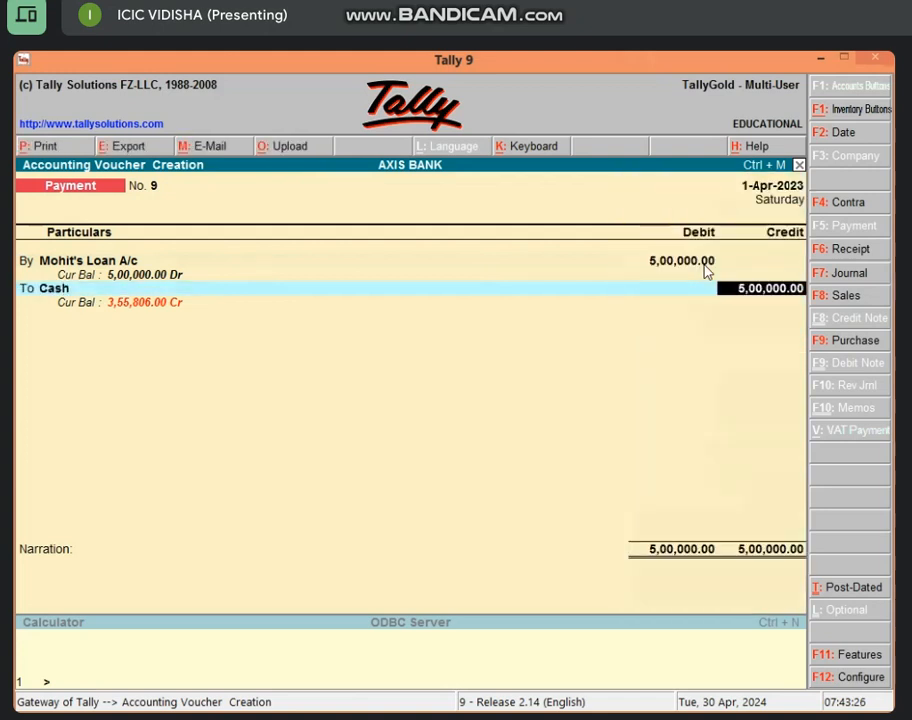
{"action": "key", "text": "Return"}
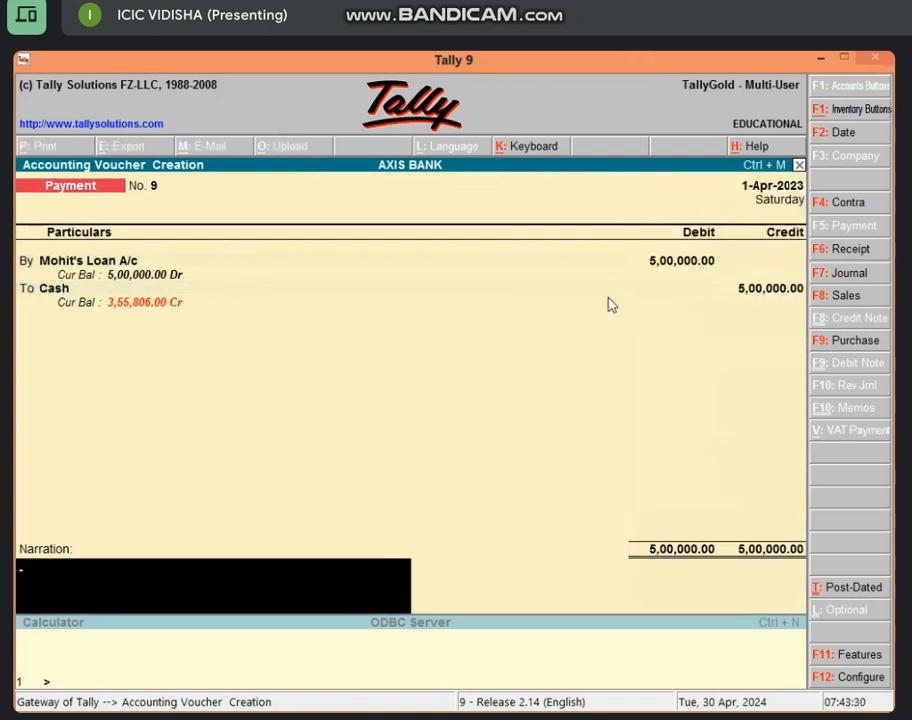
{"action": "key", "text": "Return"}
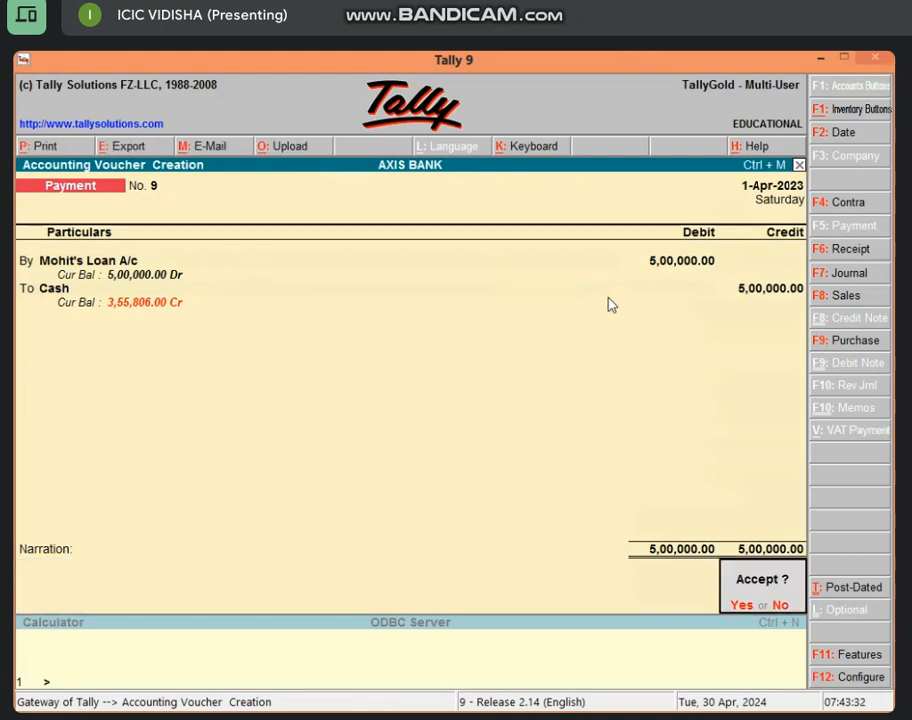
{"action": "key", "text": "Return"}
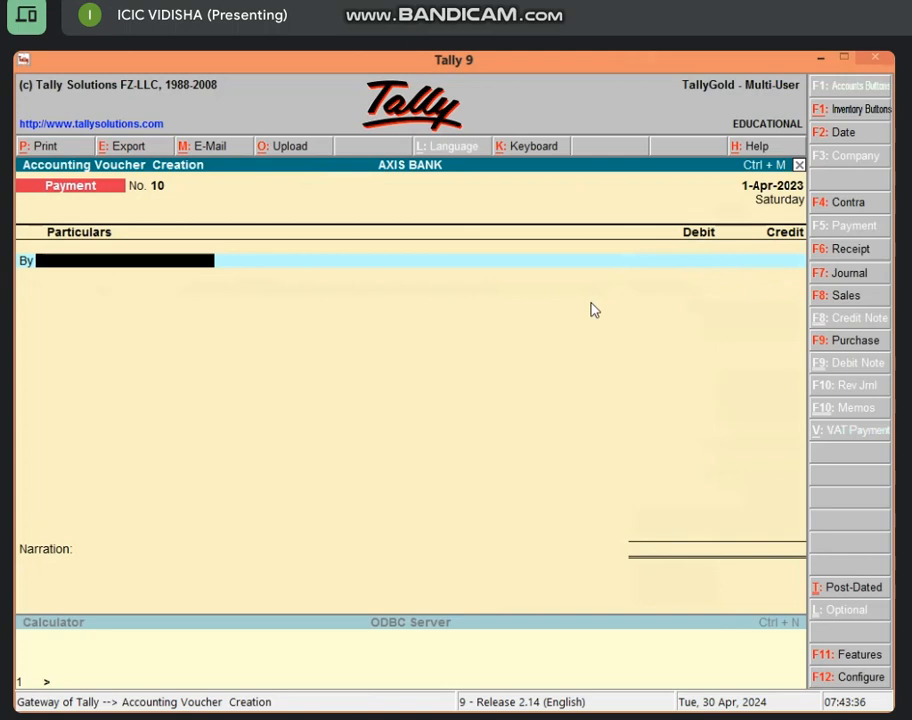
{"action": "key", "text": "Escape"}
{"action": "key", "text": "Escape"}
{"action": "key", "text": "Escape"}
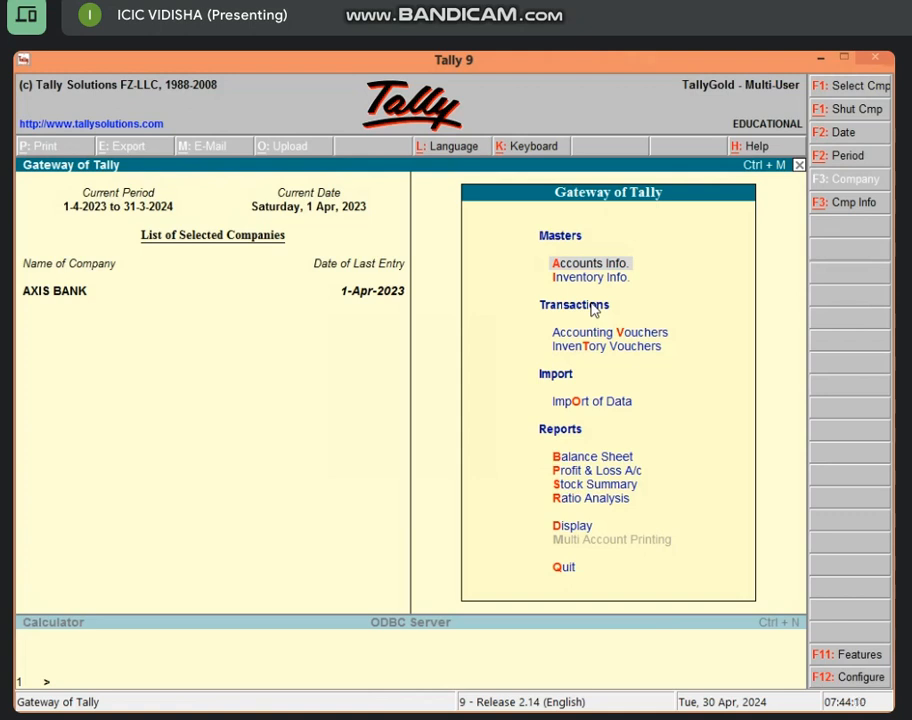
Quit voucher entry back to the Gateway of Tally and switch to the Windows Start screen
{"action": "key", "text": "v"}
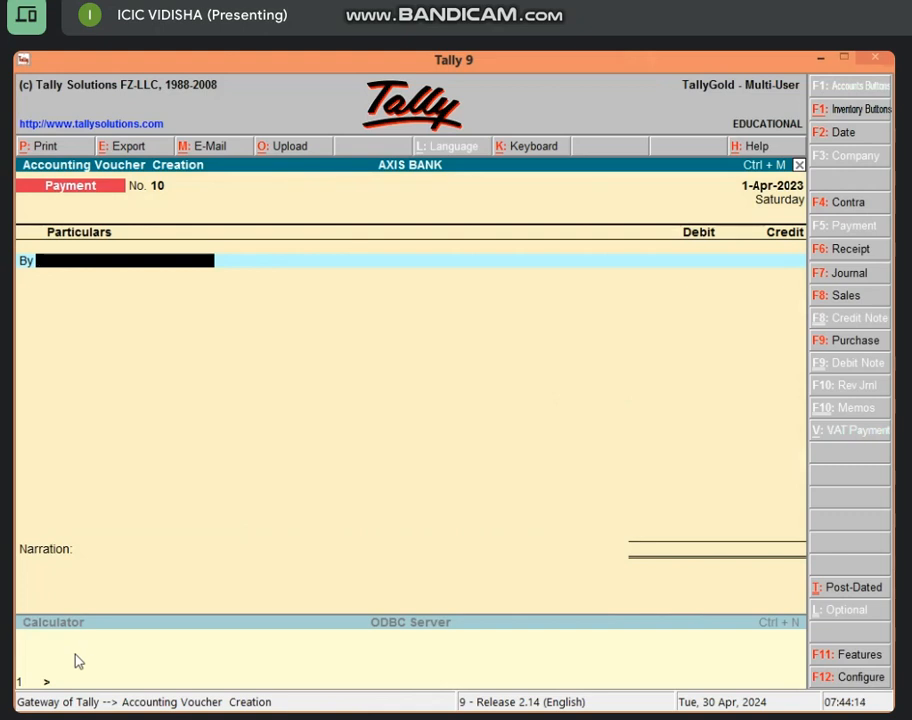
{"action": "key", "text": "Escape"}
{"action": "key", "text": "y"}
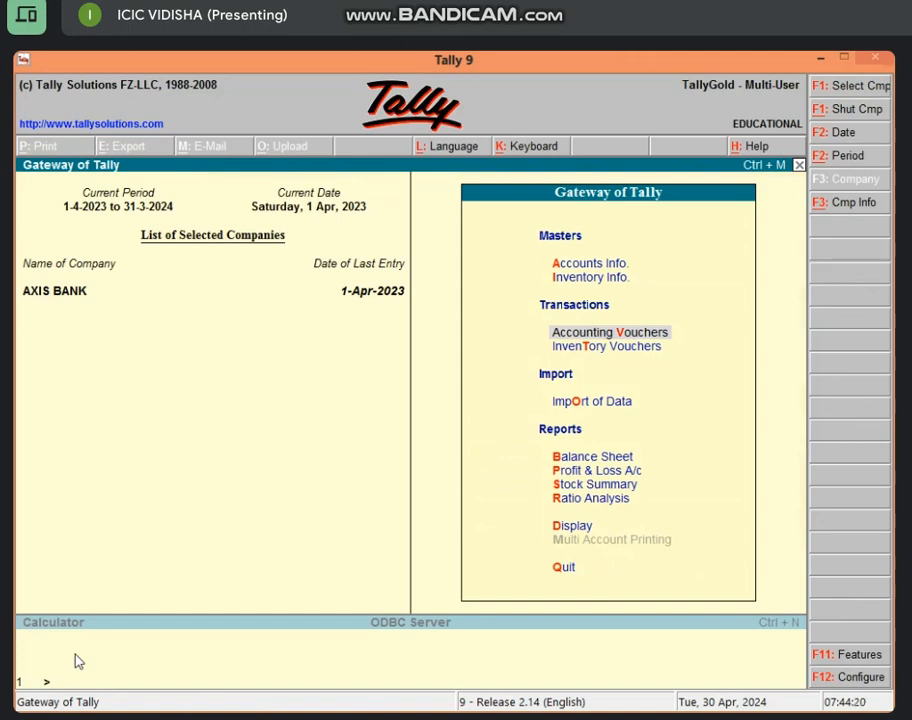
{"action": "key", "text": "super"}
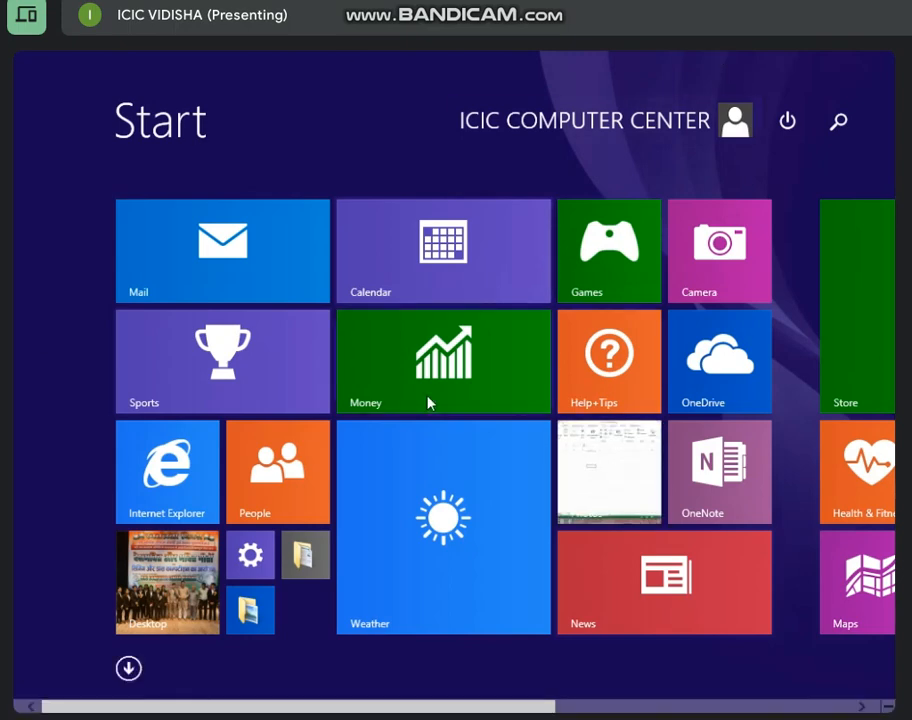
Search 'ex' from Start, launch Excel 2013, and create a blank workbook
{"action": "type", "text": "excel 2013"}
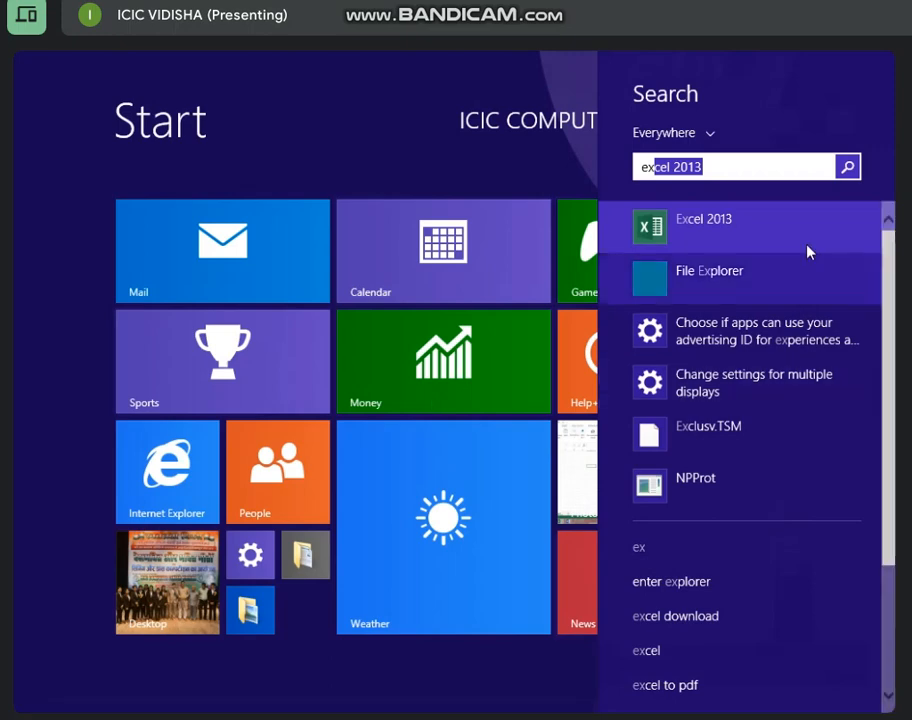
{"action": "left_click", "coordinate": [757, 242]}
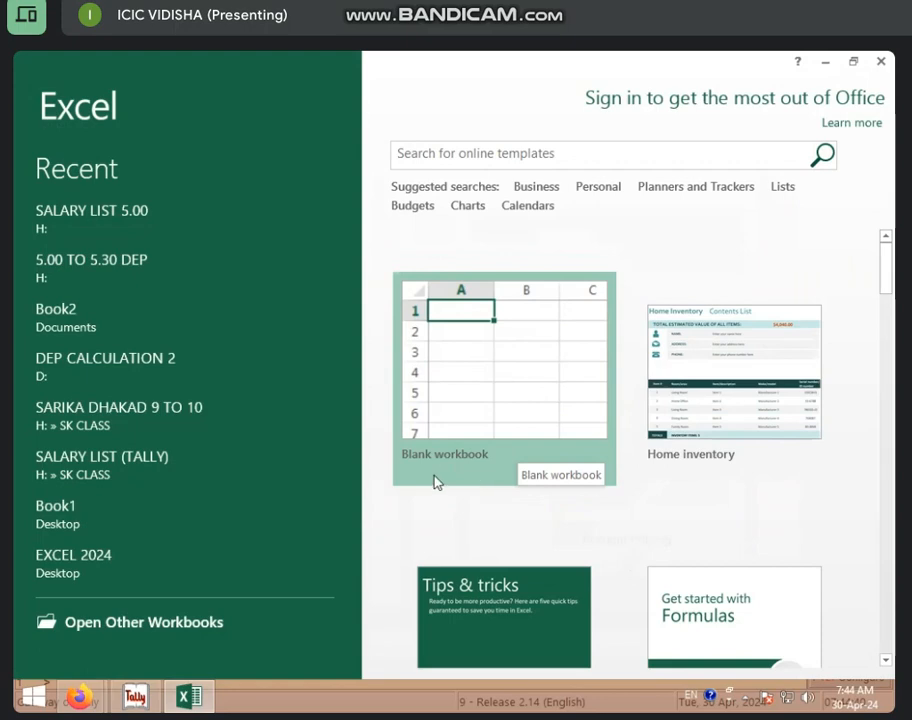
{"action": "left_click", "coordinate": [495, 423]}
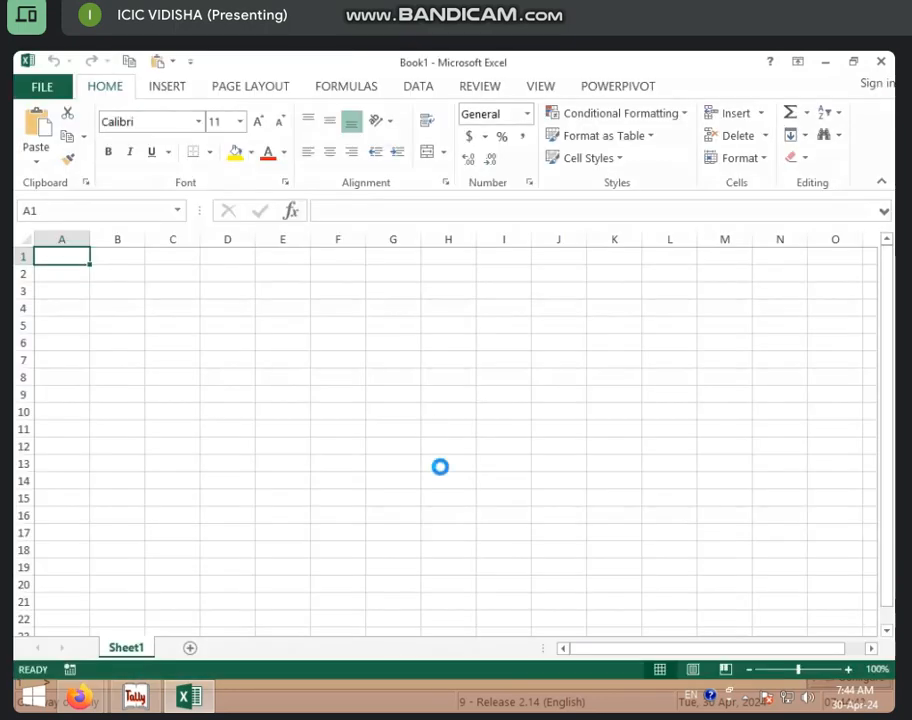
Select the whole worksheet and widen all its columns
{"action": "scroll", "coordinate": [440, 468], "scroll_direction": "up", "scroll_amount": 5}
{"action": "left_click", "coordinate": [36, 246]}
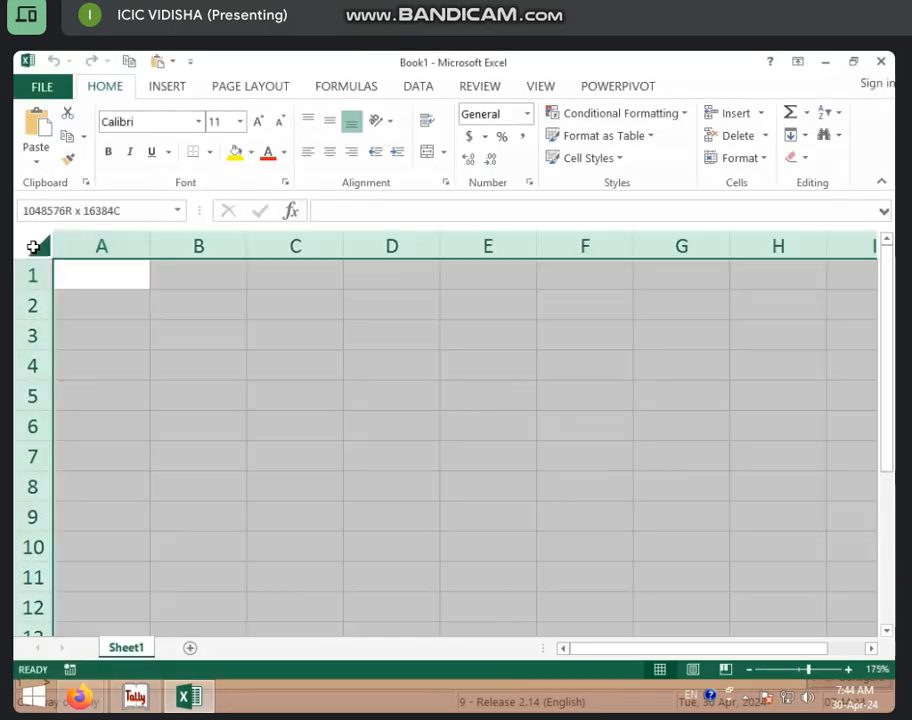
{"action": "left_click", "coordinate": [146, 246]}
{"action": "left_click", "coordinate": [40, 246]}
{"action": "left_click_drag", "start_coordinate": [150, 252], "coordinate": [214, 254]}
Enter the heading LOAN AMT in A1 with 500000 below it in A2
{"action": "left_click", "coordinate": [186, 278]}
{"action": "type", "text": "loan"}
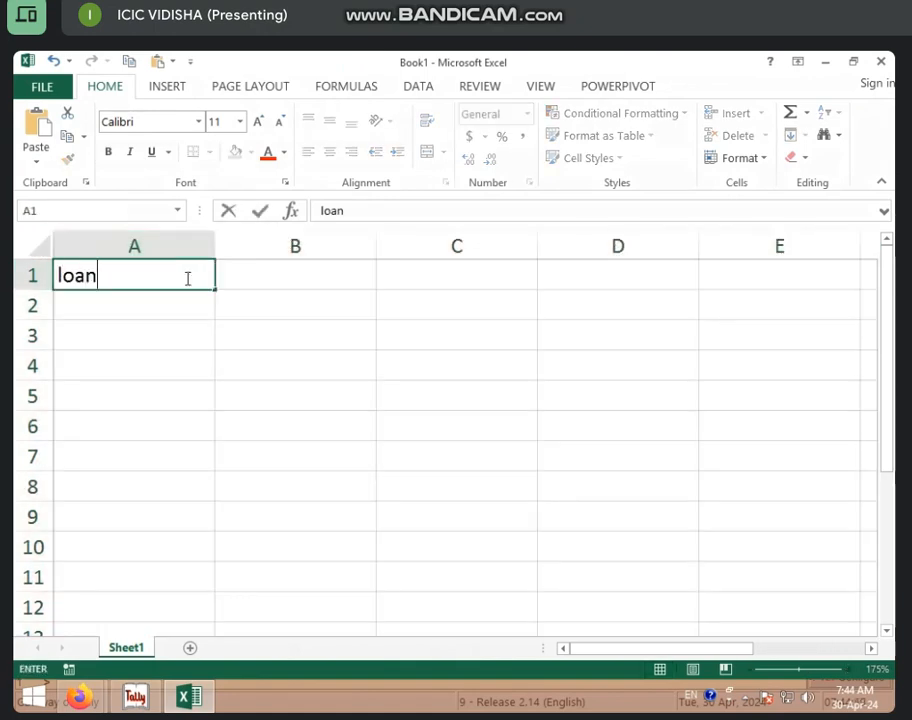
{"action": "key", "text": "BackSpace"}
{"action": "key", "text": "BackSpace"}
{"action": "key", "text": "BackSpace"}
{"action": "key", "text": "BackSpace"}
{"action": "type", "text": "LOAN A"}
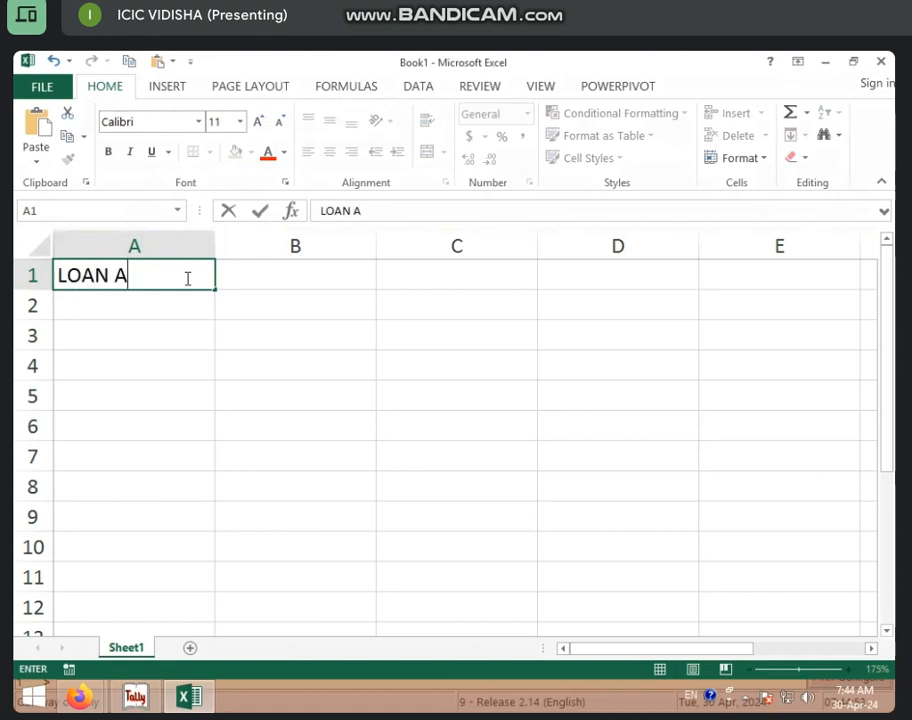
{"action": "key", "text": "BackSpace"}
{"action": "type", "text": "AMT"}
{"action": "key", "text": "Return"}
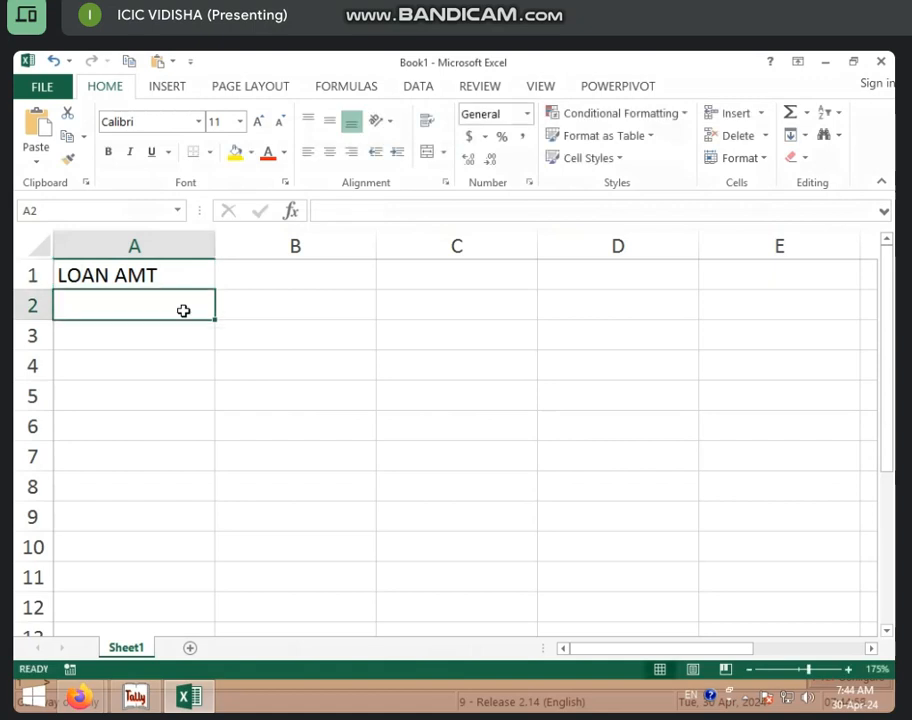
{"action": "type", "text": "500000"}
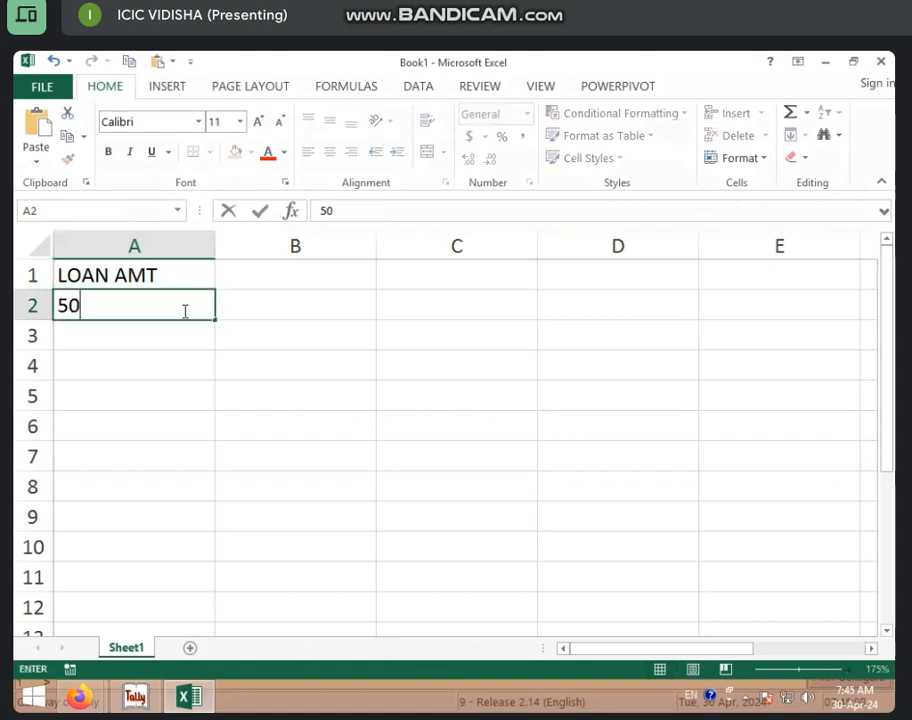
{"action": "left_click", "coordinate": [358, 264]}
Enter RATE OF INTEREST in B1, widen column B, and put 2% in B2
{"action": "type", "text": "RA"}
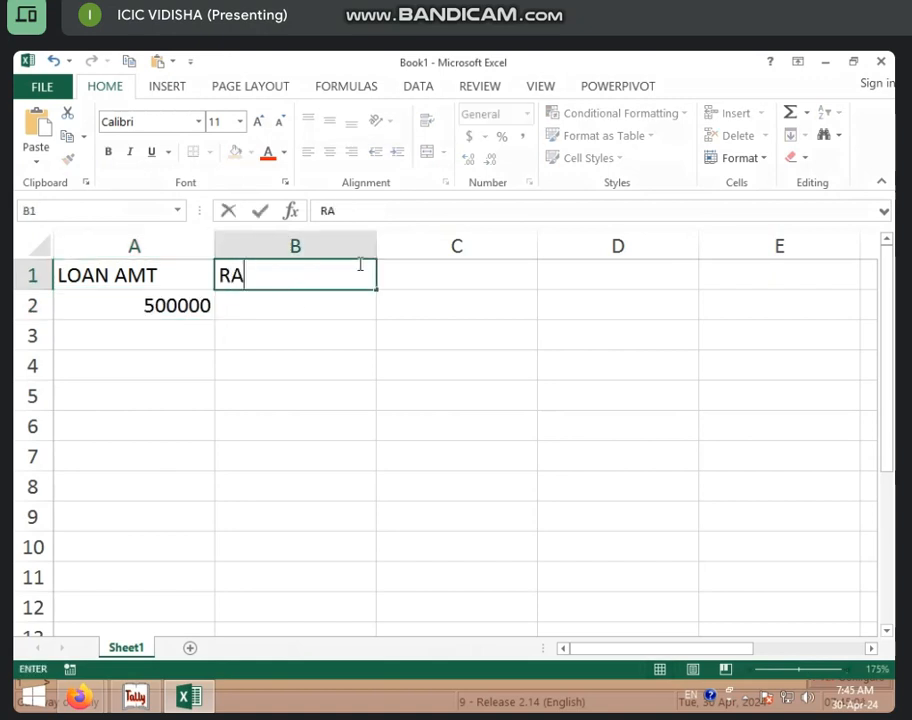
{"action": "type", "text": "TE OF INS"}
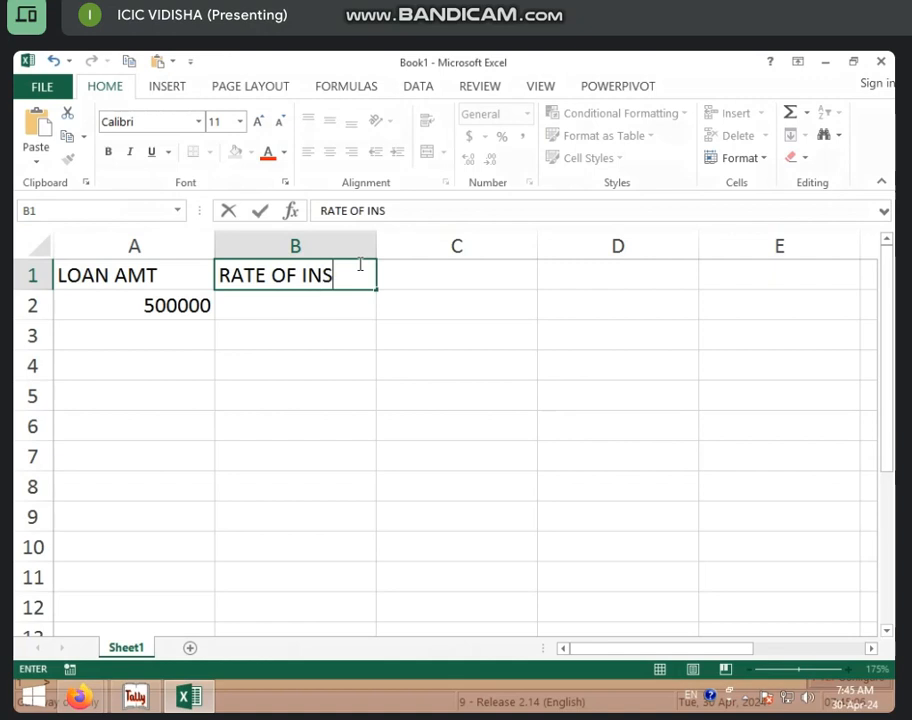
{"action": "key", "text": "BackSpace"}
{"action": "type", "text": "TEREST"}
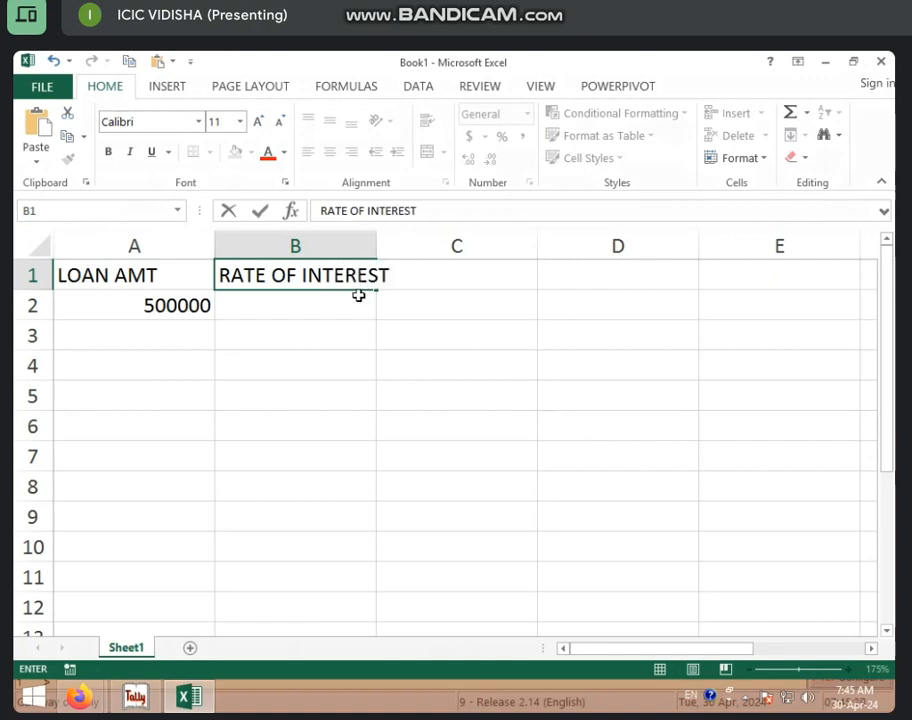
{"action": "left_click", "coordinate": [358, 297]}
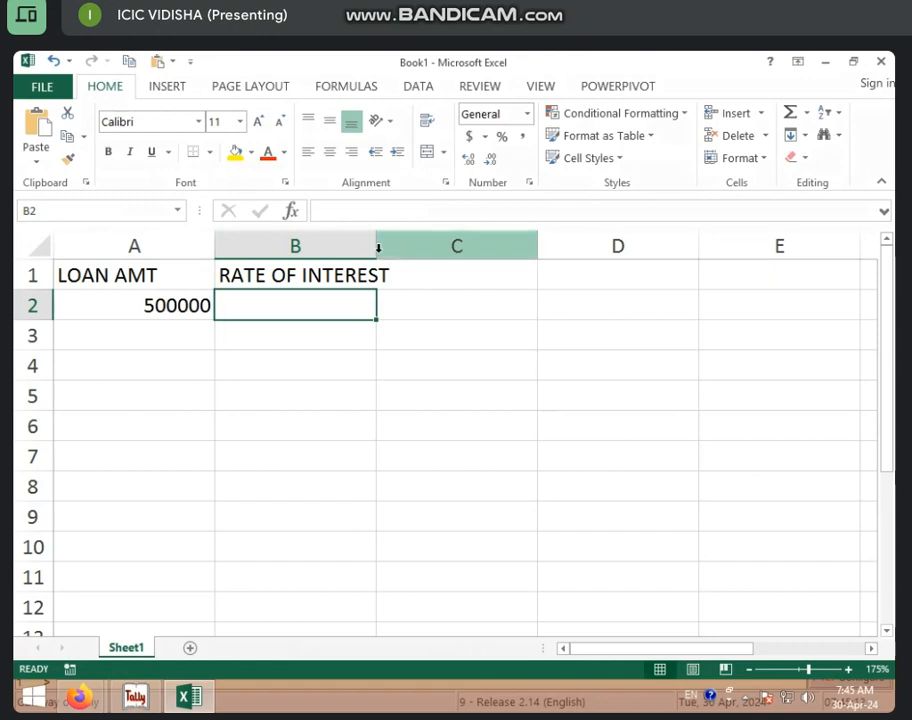
{"action": "left_click_drag", "start_coordinate": [377, 249], "coordinate": [408, 252]}
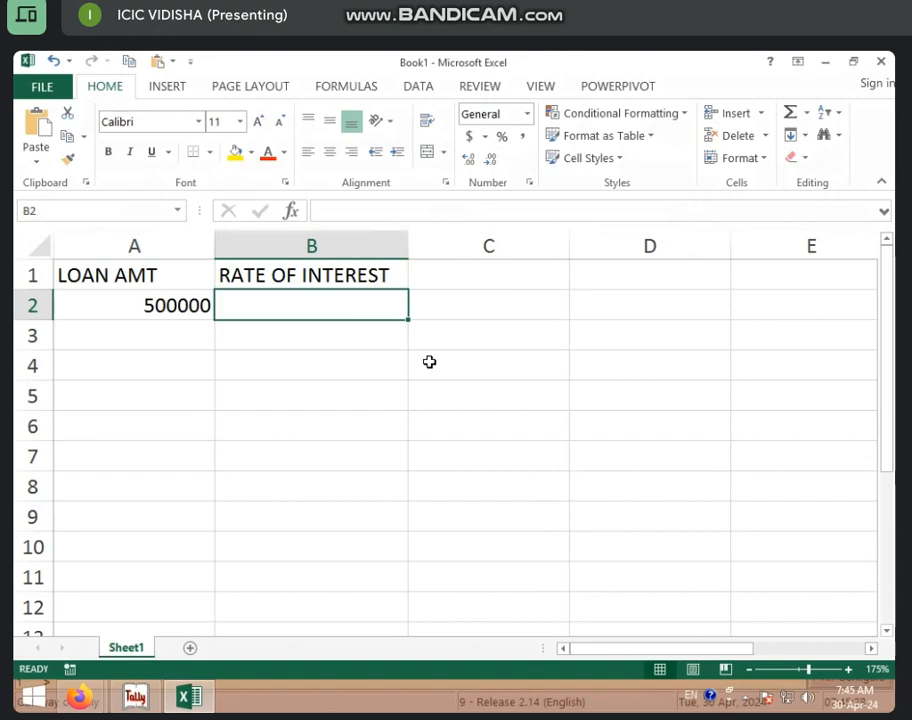
{"action": "type", "text": "2%"}
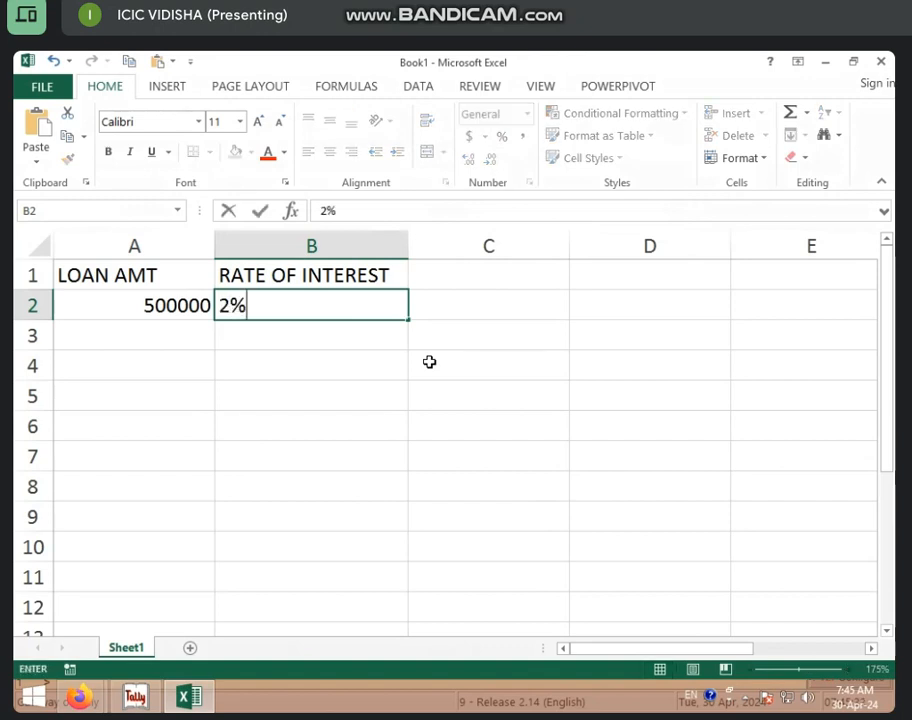
{"action": "left_click", "coordinate": [446, 368]}
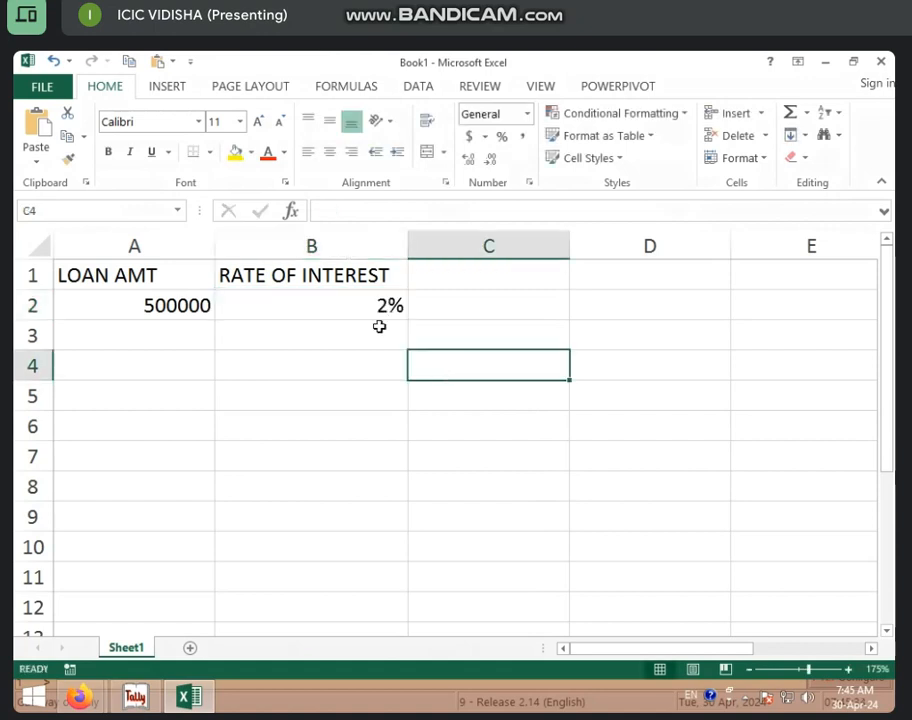
{"action": "left_click", "coordinate": [464, 275]}
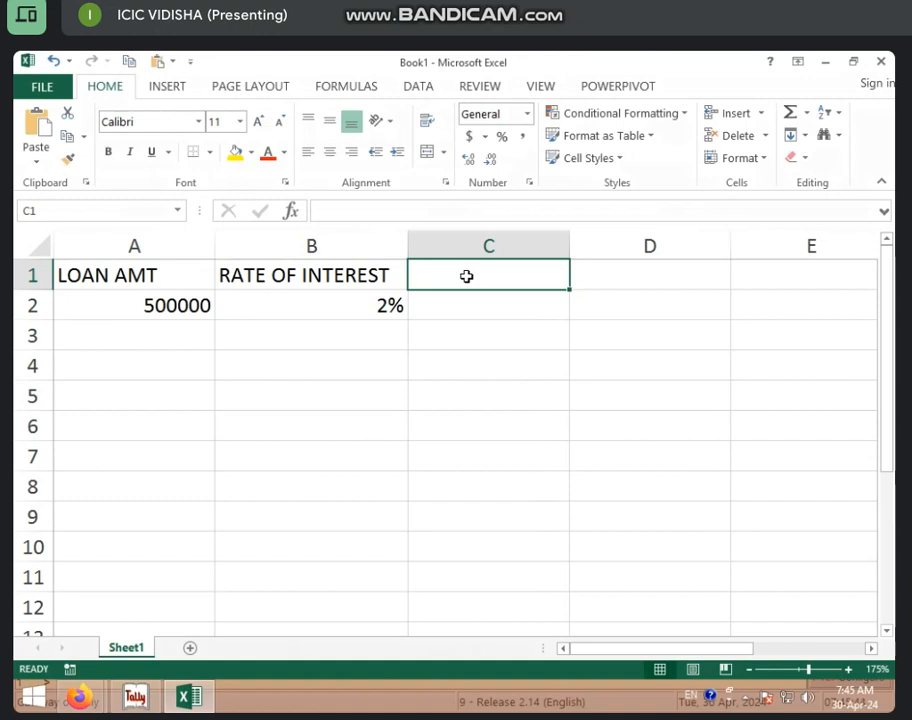
Enter the heading PER YEAR INT. in column C
{"action": "type", "text": "PER UY"}
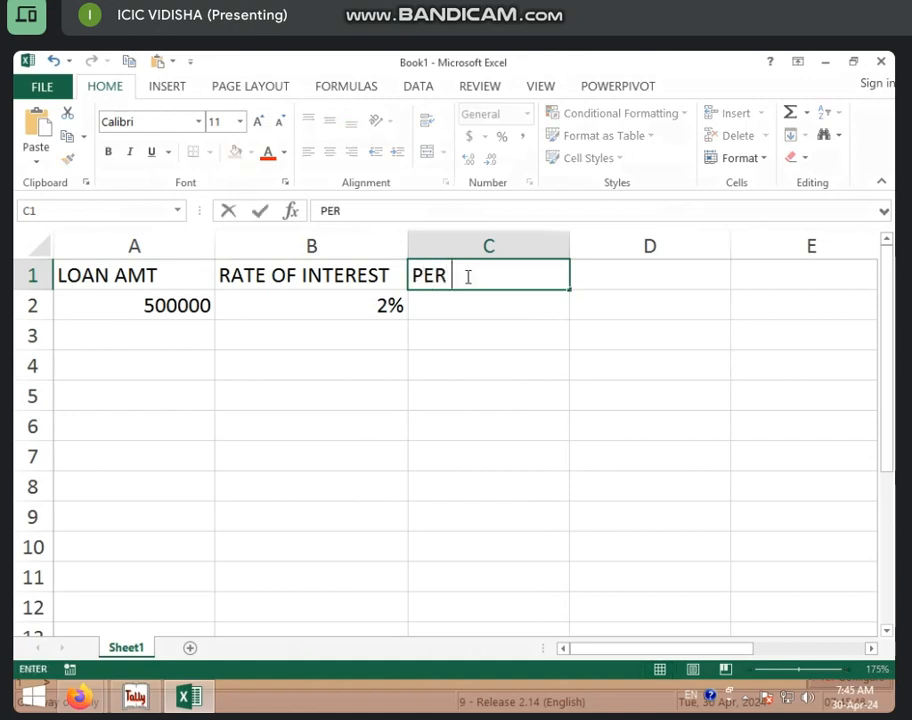
{"action": "key", "text": "BackSpace"}
{"action": "key", "text": "BackSpace"}
{"action": "type", "text": "YEA"}
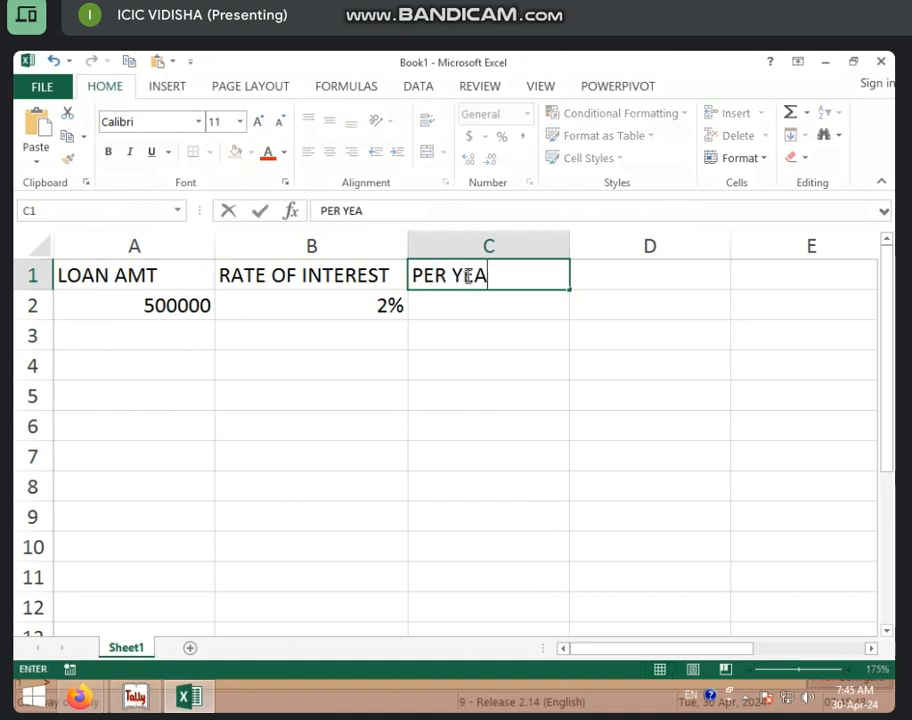
{"action": "type", "text": "R INT."}
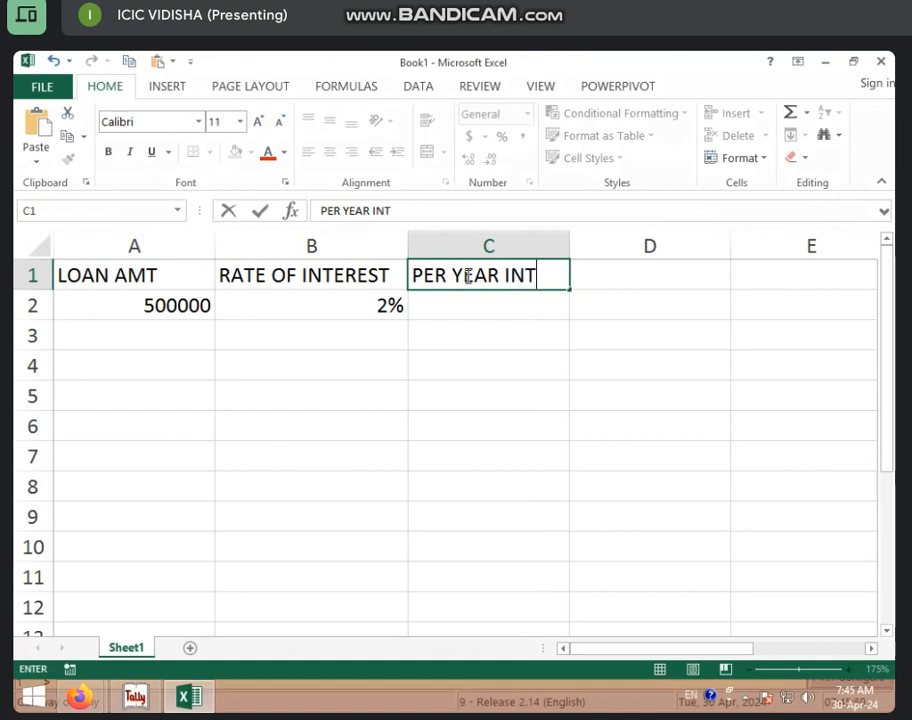
{"action": "left_click", "coordinate": [473, 302]}
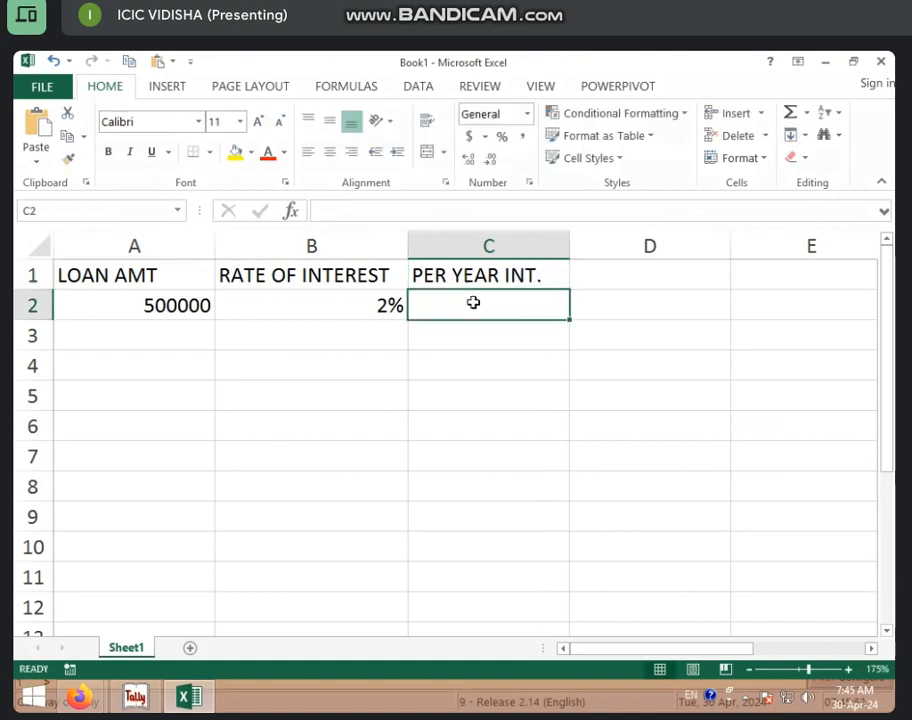
Enter =A2*B2 in C2 to compute the yearly interest of 10000
{"action": "type", "text": "="}
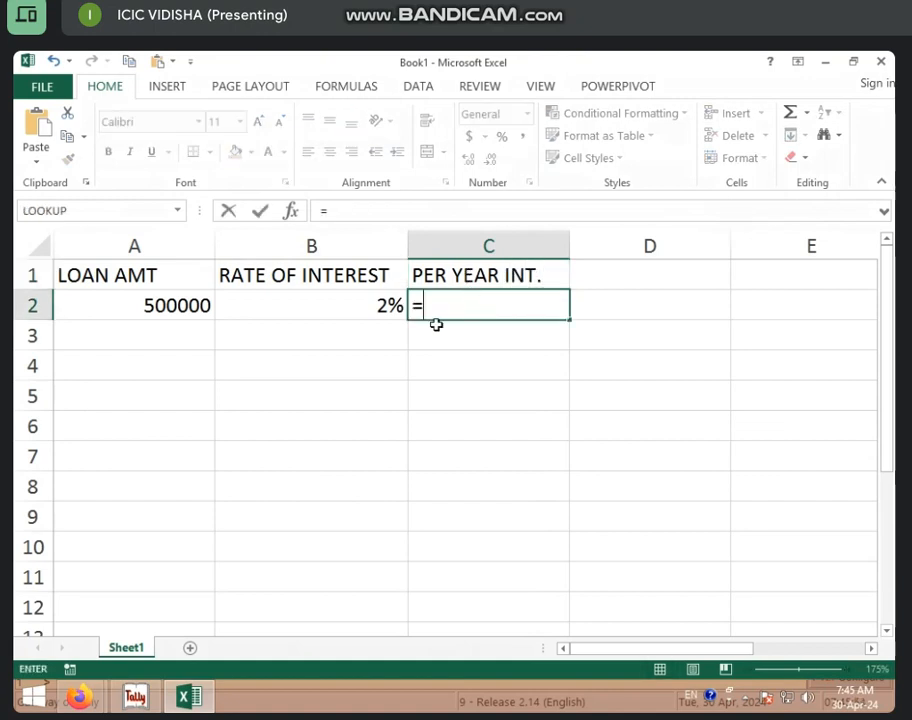
{"action": "left_click", "coordinate": [170, 303]}
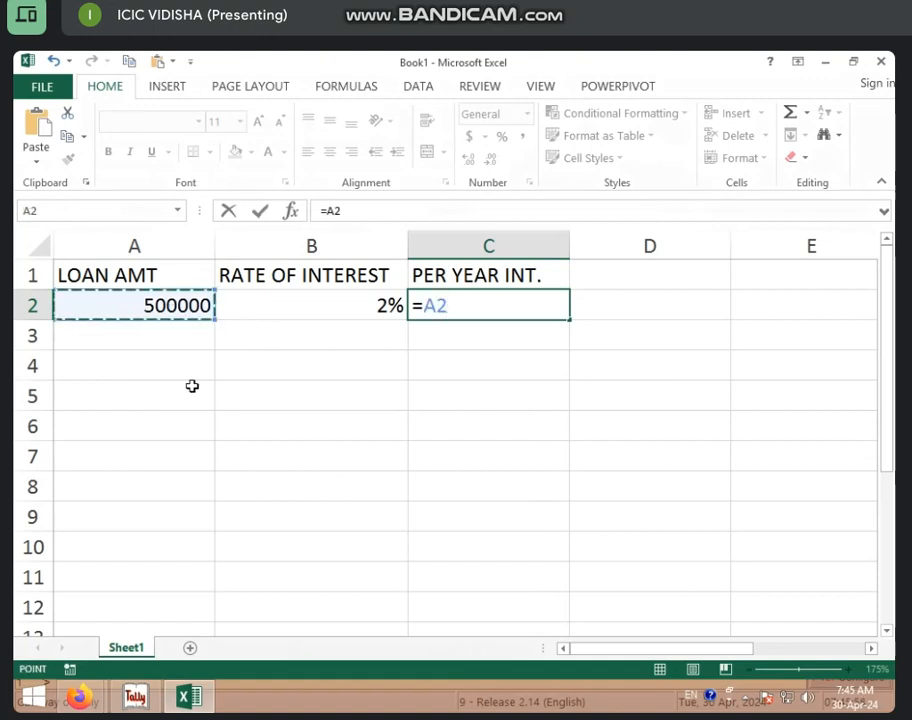
{"action": "type", "text": "*"}
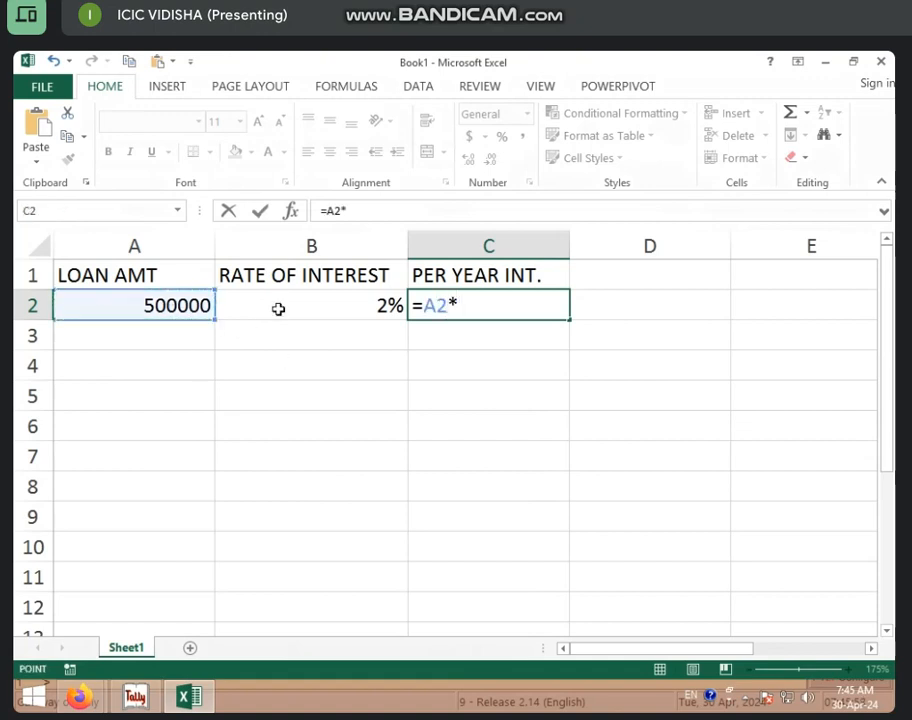
{"action": "left_click", "coordinate": [279, 309]}
{"action": "key", "text": "Return"}
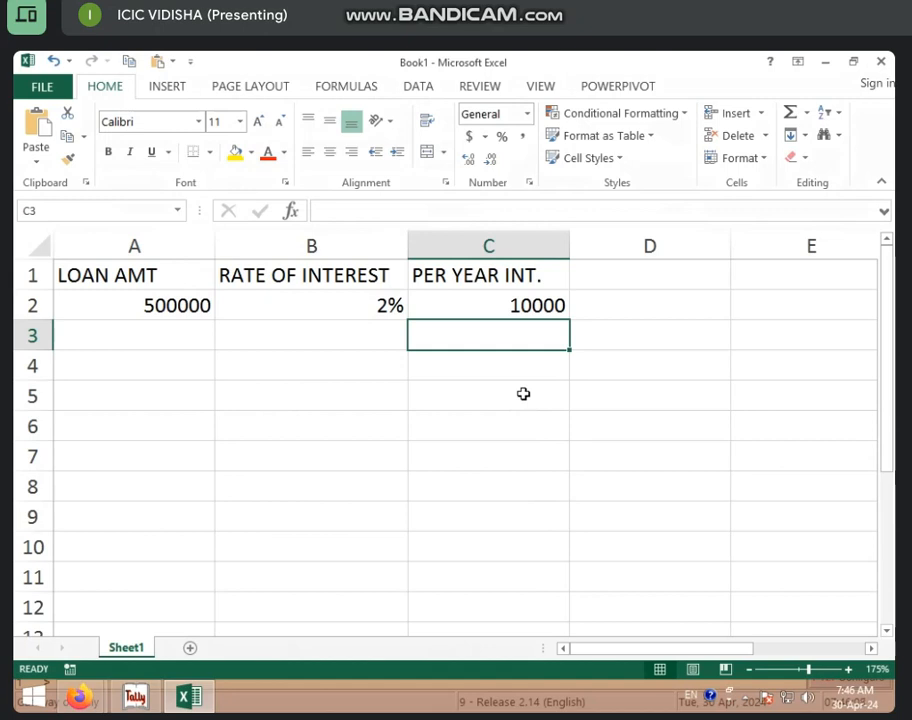
Put the heading LOAN YEAR in D1 and the value 6 in D2
{"action": "left_click", "coordinate": [630, 277]}
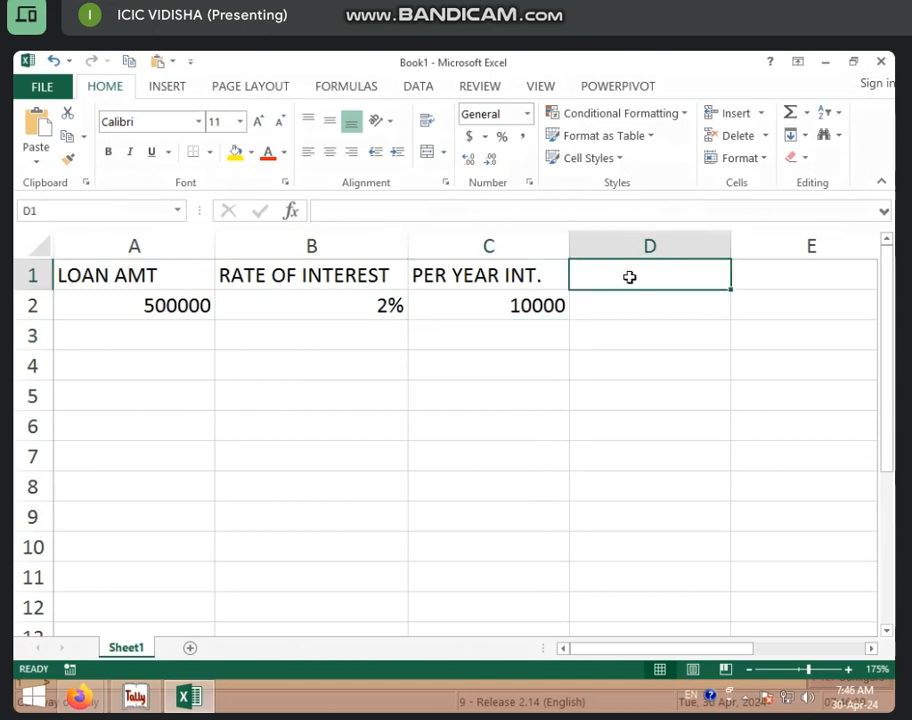
{"action": "type", "text": "LOAN"}
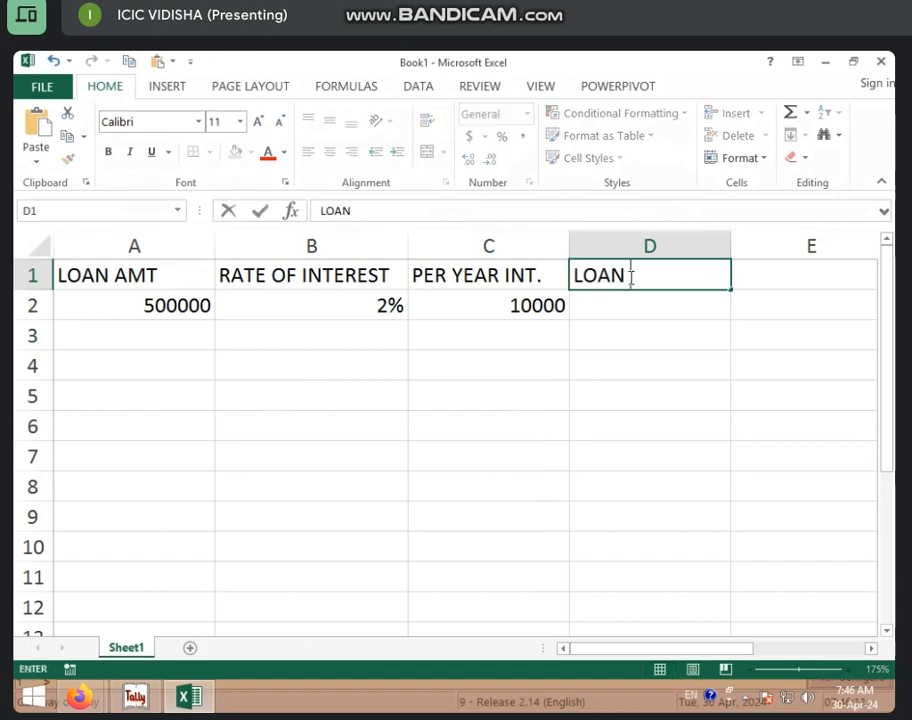
{"action": "type", "text": " YEAR"}
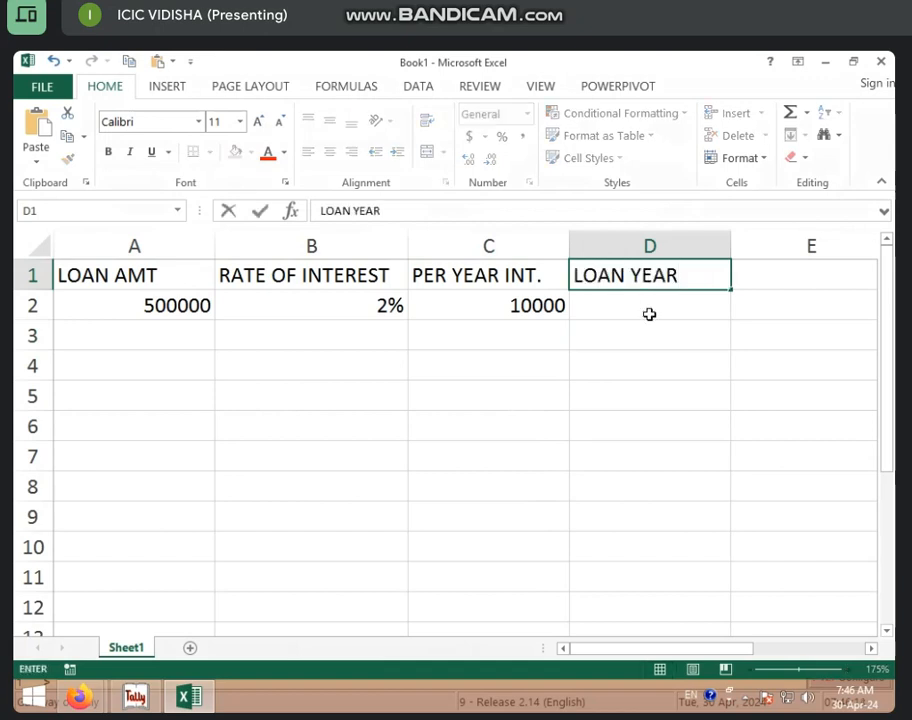
{"action": "left_click", "coordinate": [649, 313]}
{"action": "type", "text": "6"}
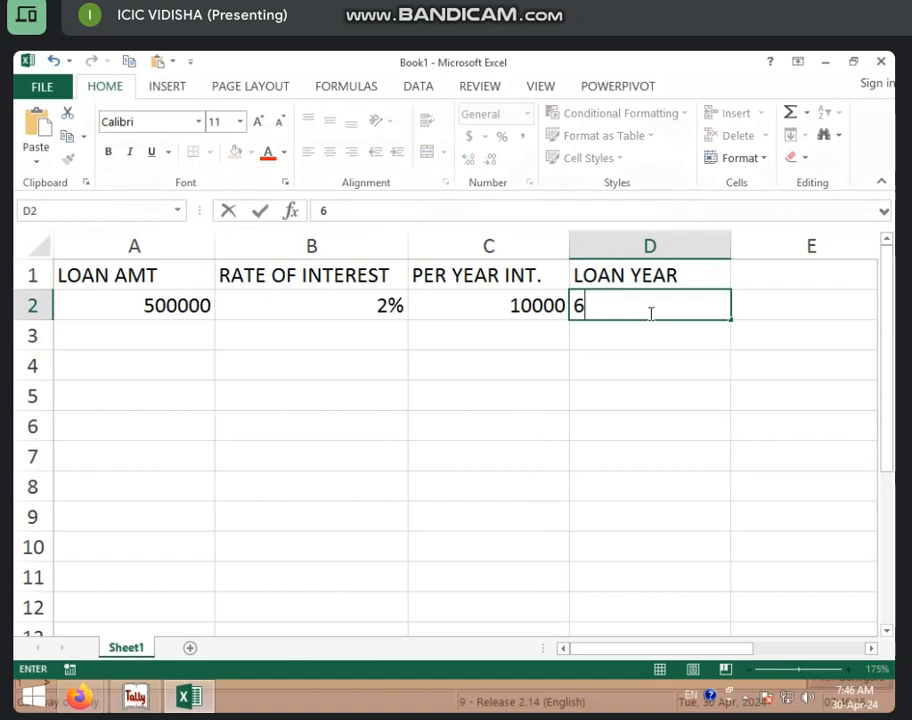
{"action": "left_click", "coordinate": [623, 388]}
{"action": "left_click", "coordinate": [549, 314]}
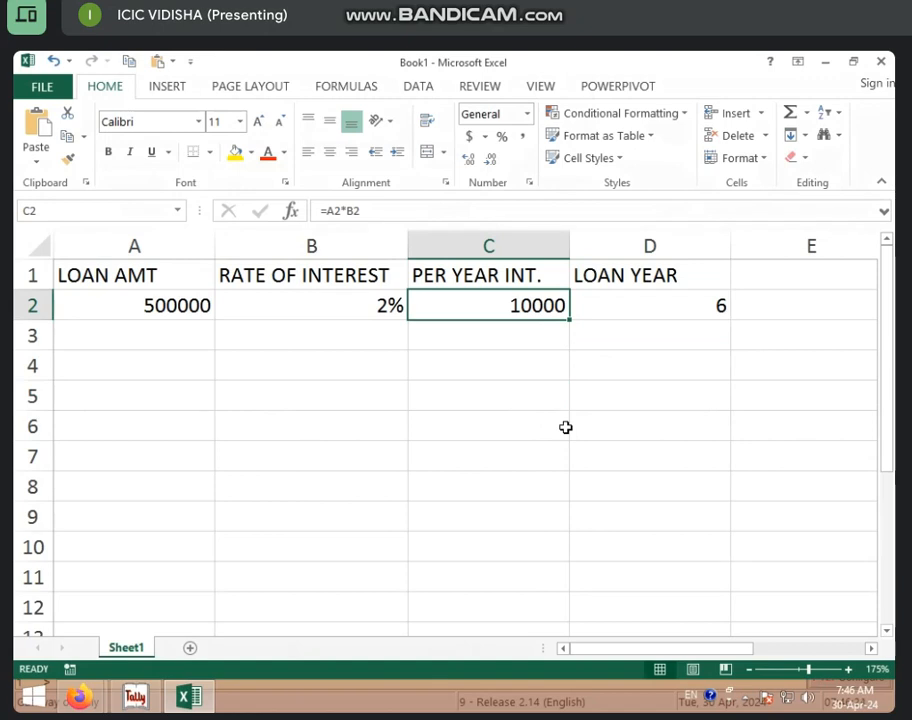
{"action": "left_click", "coordinate": [183, 361]}
Type the label TOTAL INT. into A4
{"action": "type", "text": "OT"}
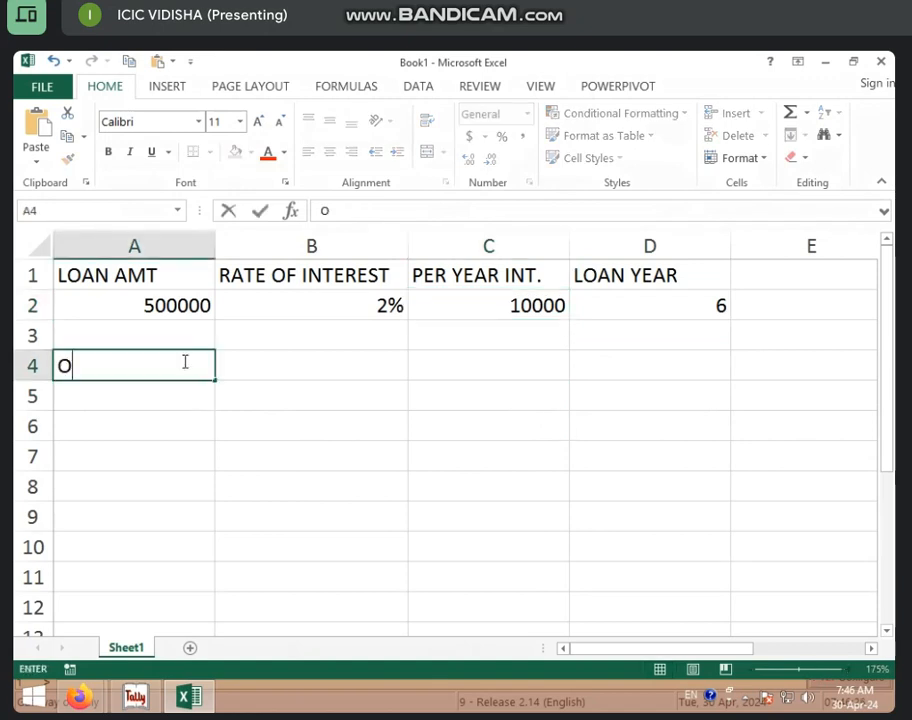
{"action": "key", "text": "BackSpace"}
{"action": "key", "text": "BackSpace"}
{"action": "type", "text": "TOAL"}
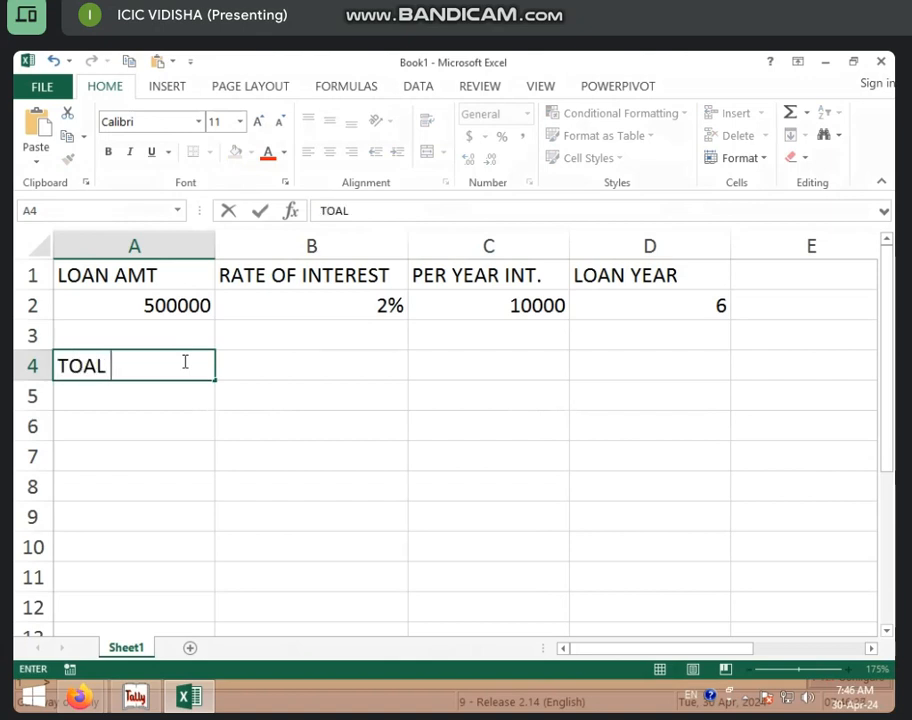
{"action": "key", "text": "BackSpace"}
{"action": "key", "text": "BackSpace"}
{"action": "type", "text": "TAL INT"}
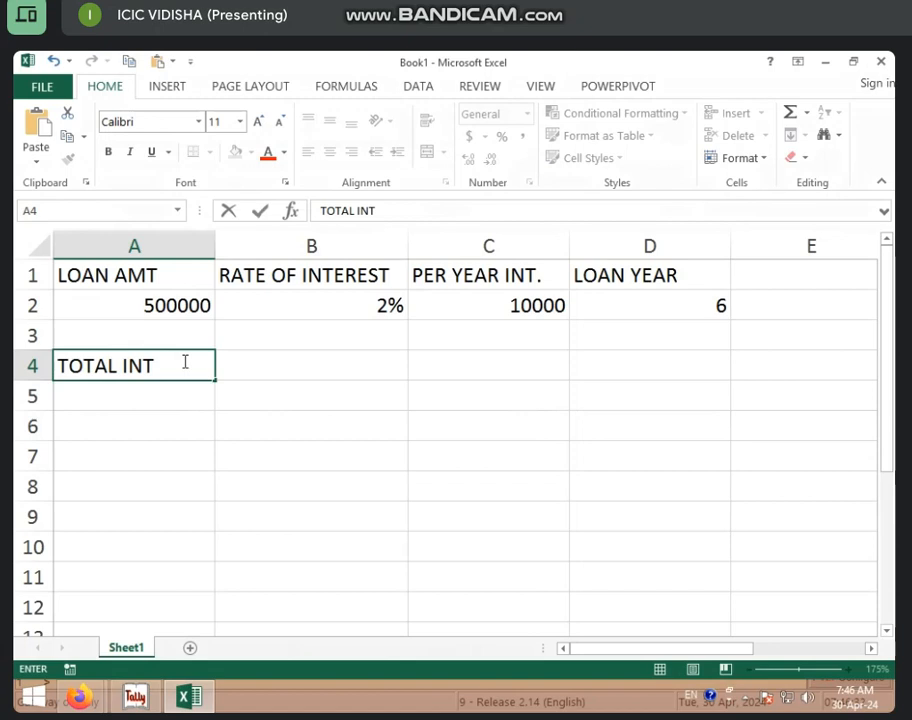
{"action": "type", "text": "."}
{"action": "left_click", "coordinate": [272, 366]}
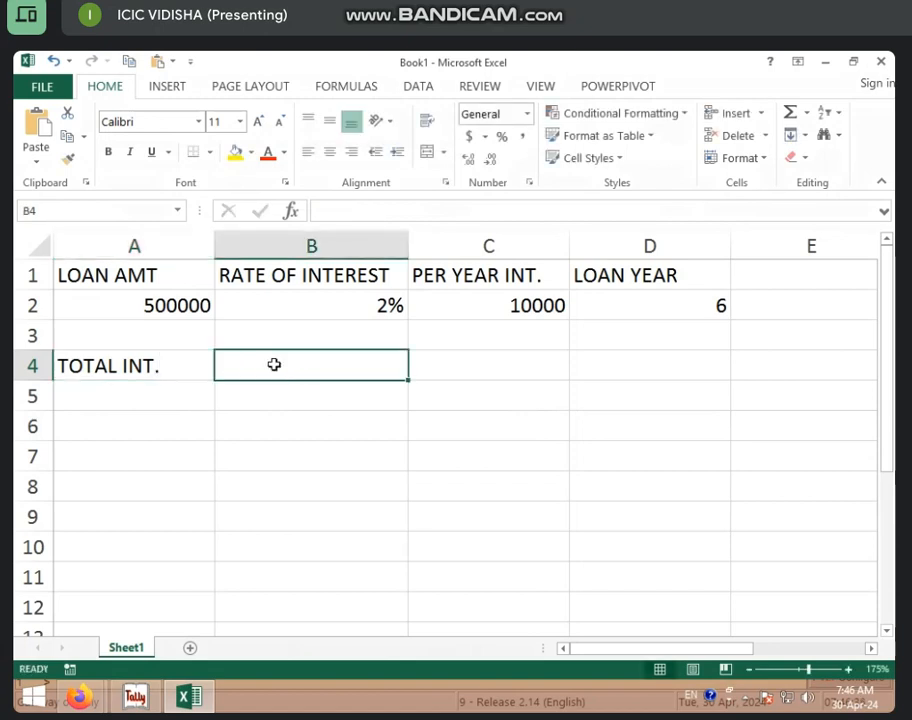
Enter =C2*D2 in B4 so the total interest shows 60000
{"action": "type", "text": "="}
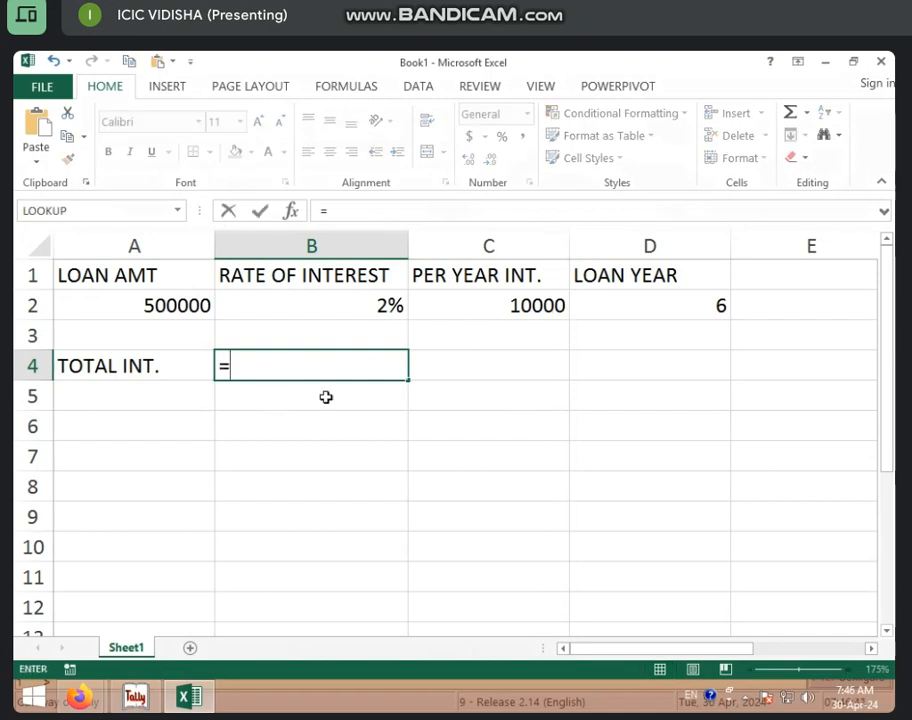
{"action": "left_click", "coordinate": [473, 309]}
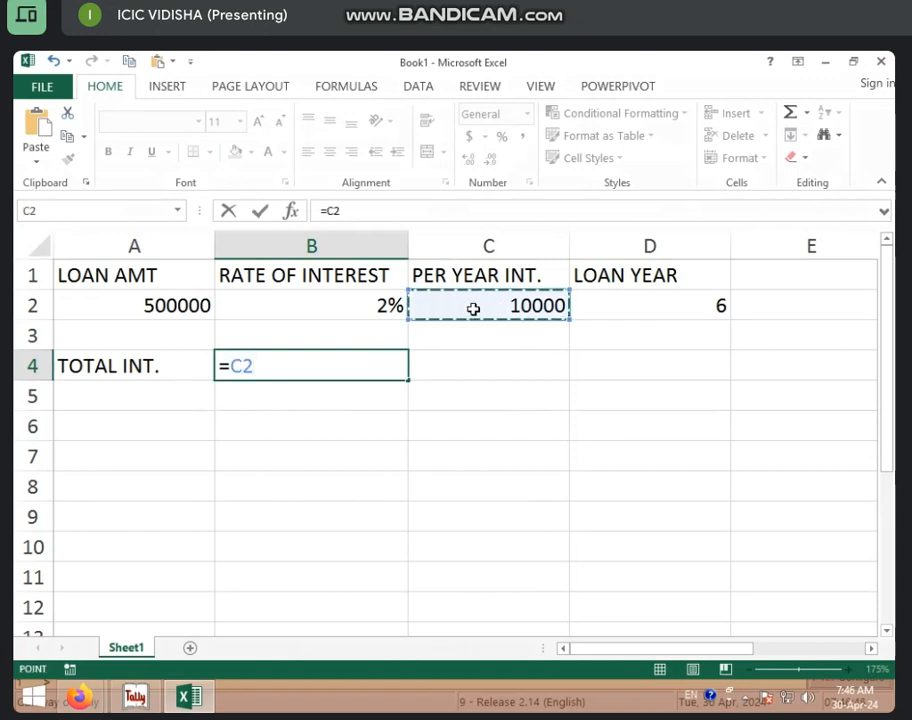
{"action": "type", "text": "*"}
{"action": "left_click", "coordinate": [594, 310]}
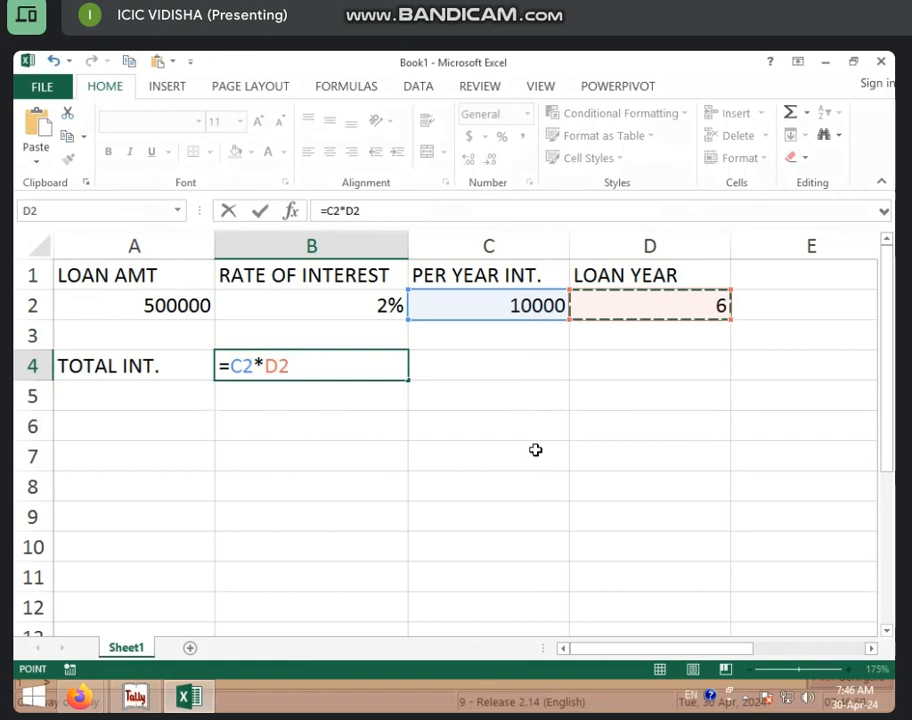
{"action": "key", "text": "Return"}
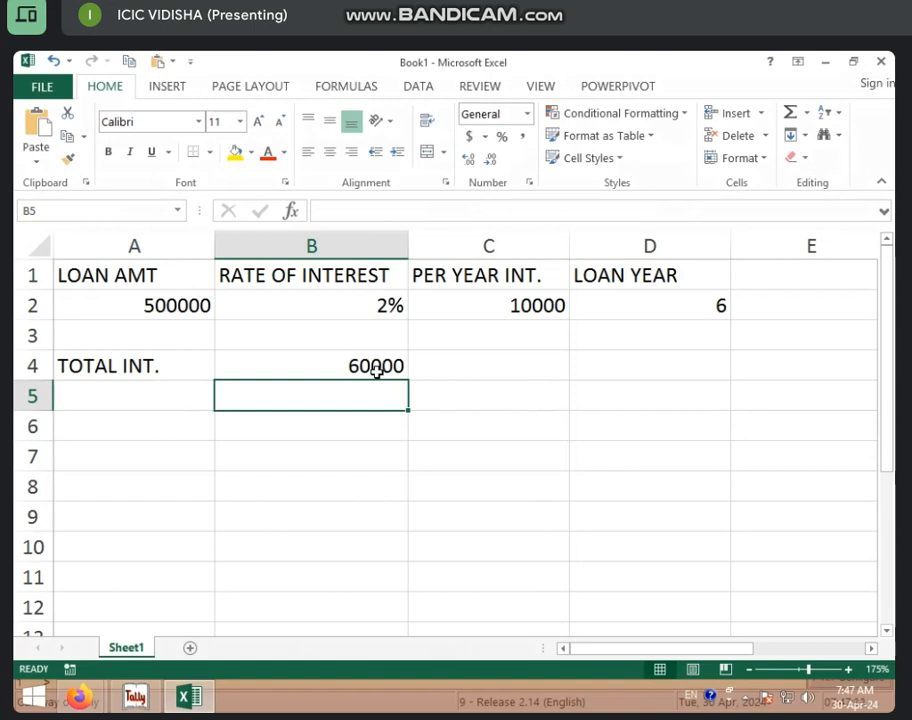
Type the label LOAN + INT into A5
{"action": "left_click", "coordinate": [143, 395]}
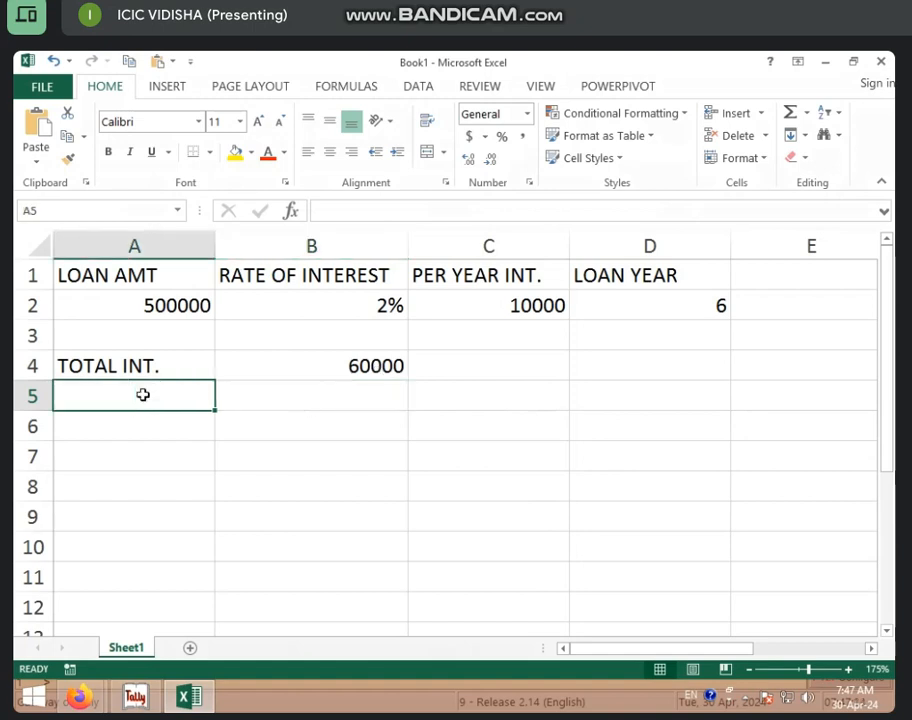
{"action": "type", "text": "LOAN + INT"}
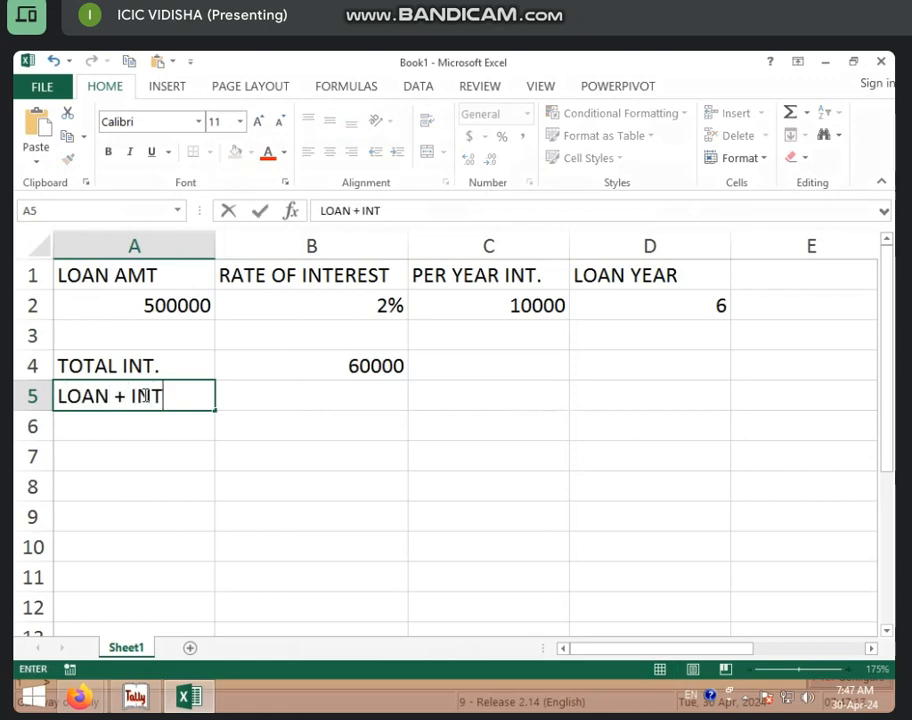
{"action": "left_click", "coordinate": [250, 396]}
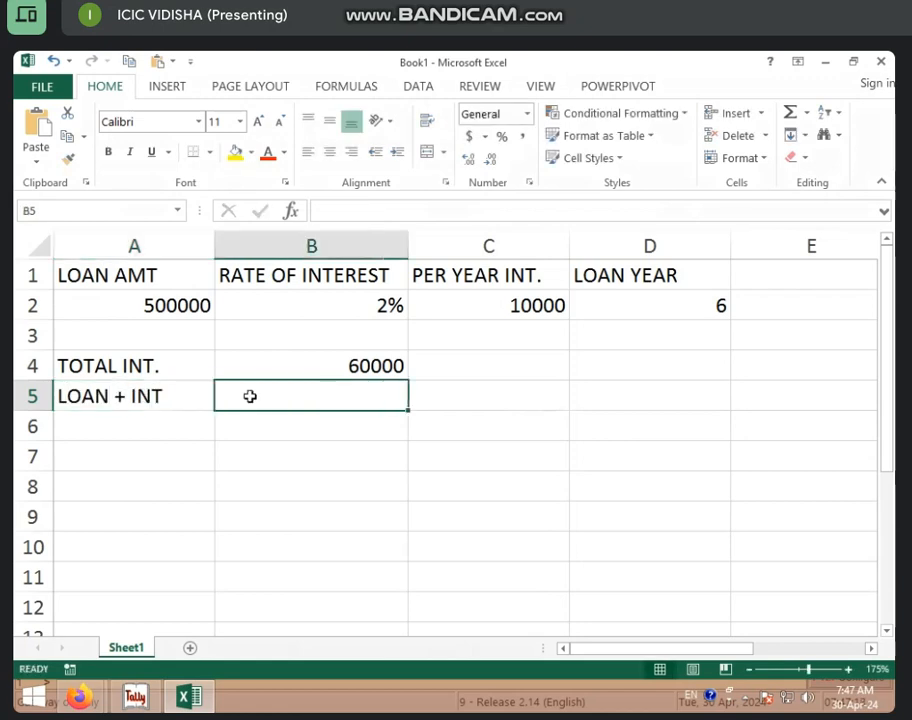
Enter =A2+B4 in B5 to show the loan plus interest, 560000
{"action": "type", "text": "="}
{"action": "left_click", "coordinate": [156, 301]}
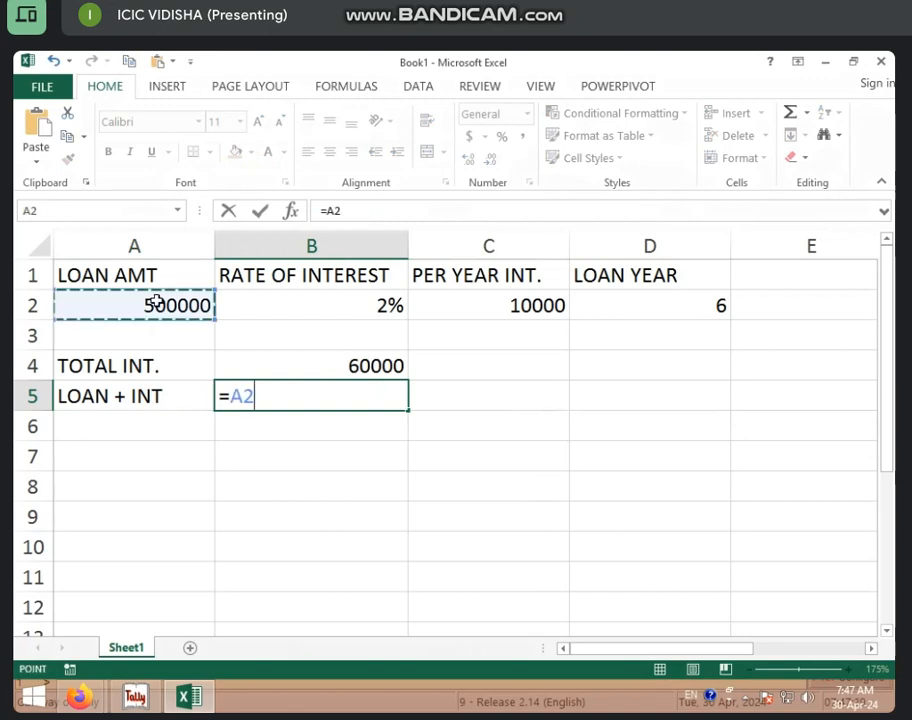
{"action": "type", "text": "+"}
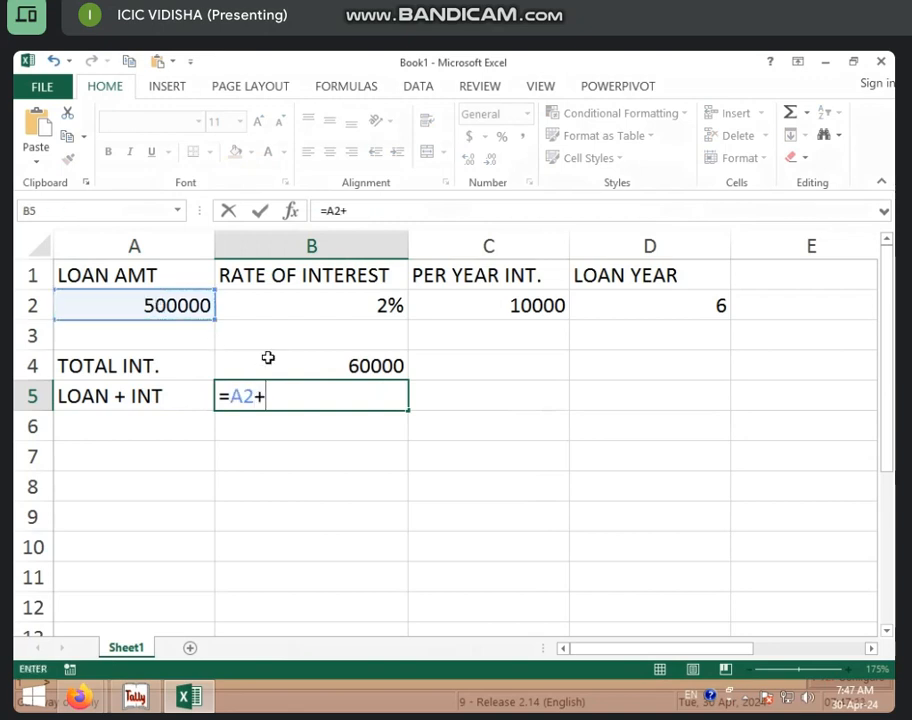
{"action": "left_click", "coordinate": [267, 362]}
{"action": "left_click", "coordinate": [256, 428]}
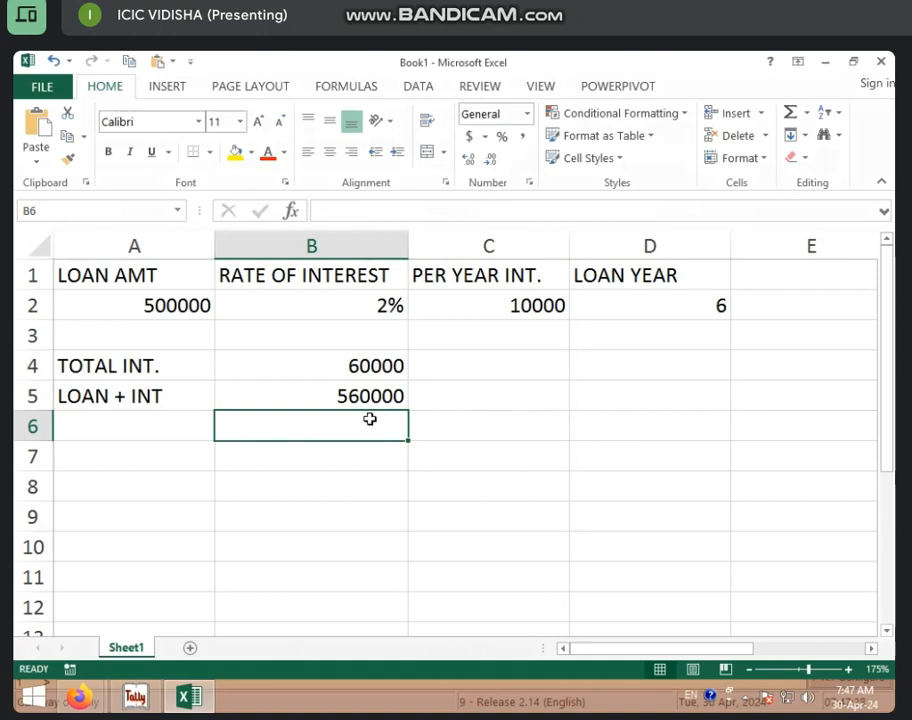
{"action": "left_click", "coordinate": [192, 433]}
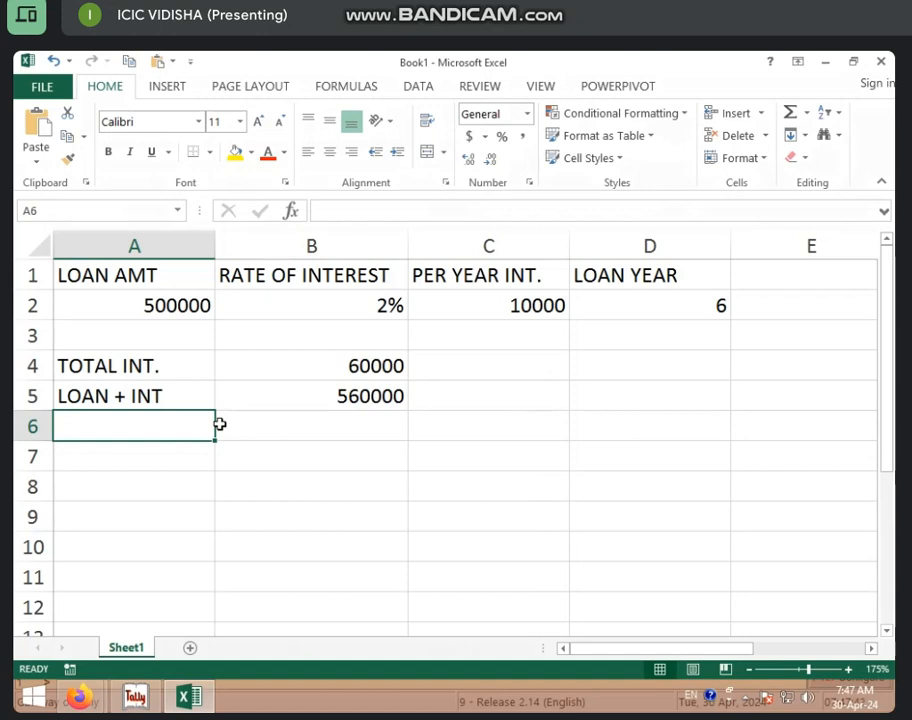
Enter the label PER YEAR INS. in cell A6, leaving B6 empty
{"action": "type", "text": "I"}
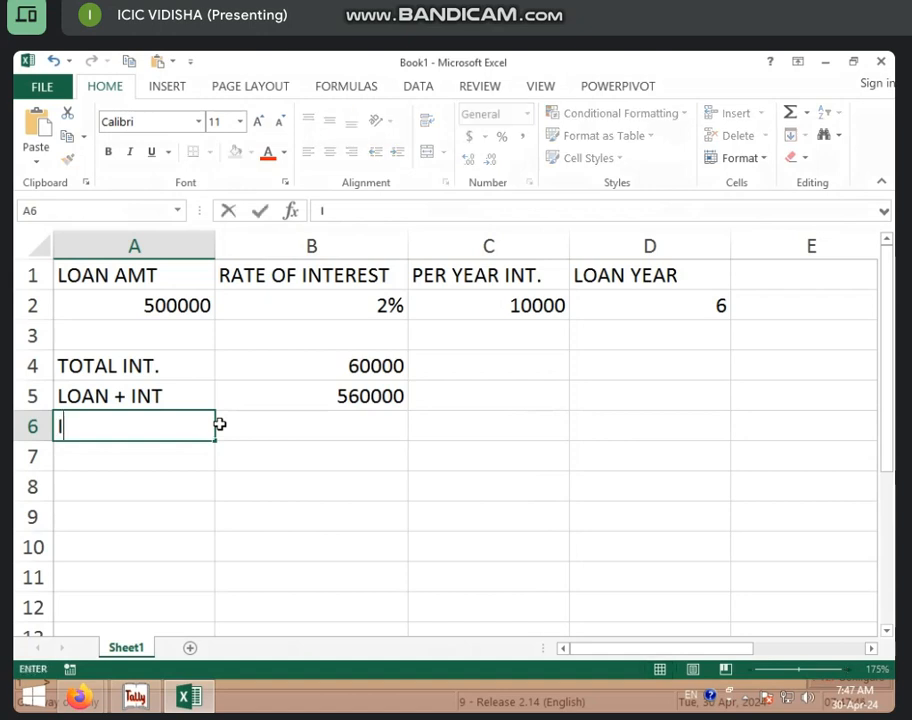
{"action": "key", "text": "BackSpace"}
{"action": "type", "text": "PER YEAR IN"}
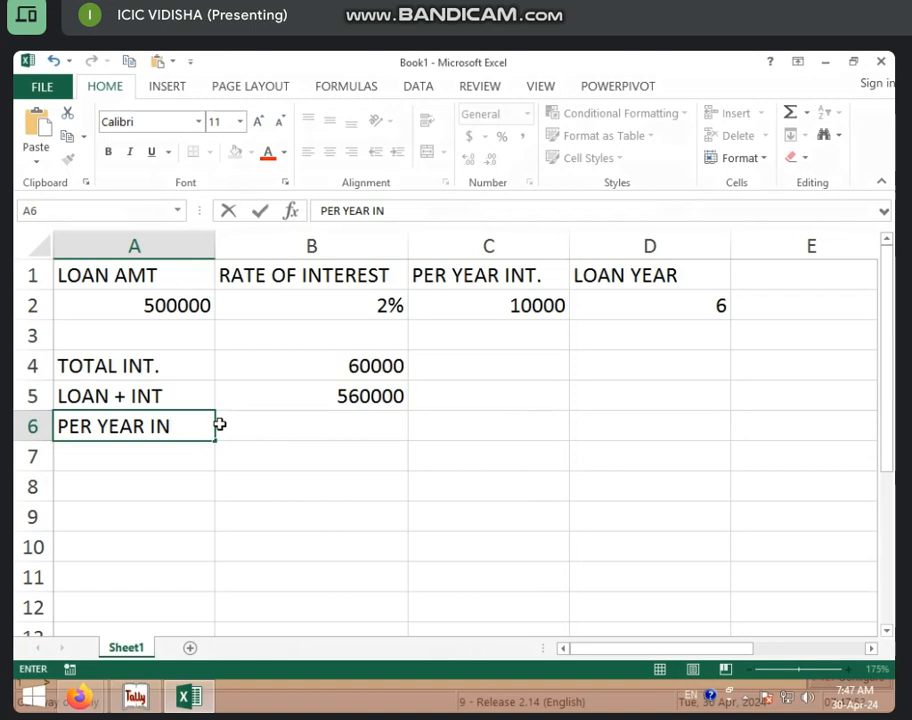
{"action": "type", "text": "S."}
{"action": "left_click", "coordinate": [259, 416]}
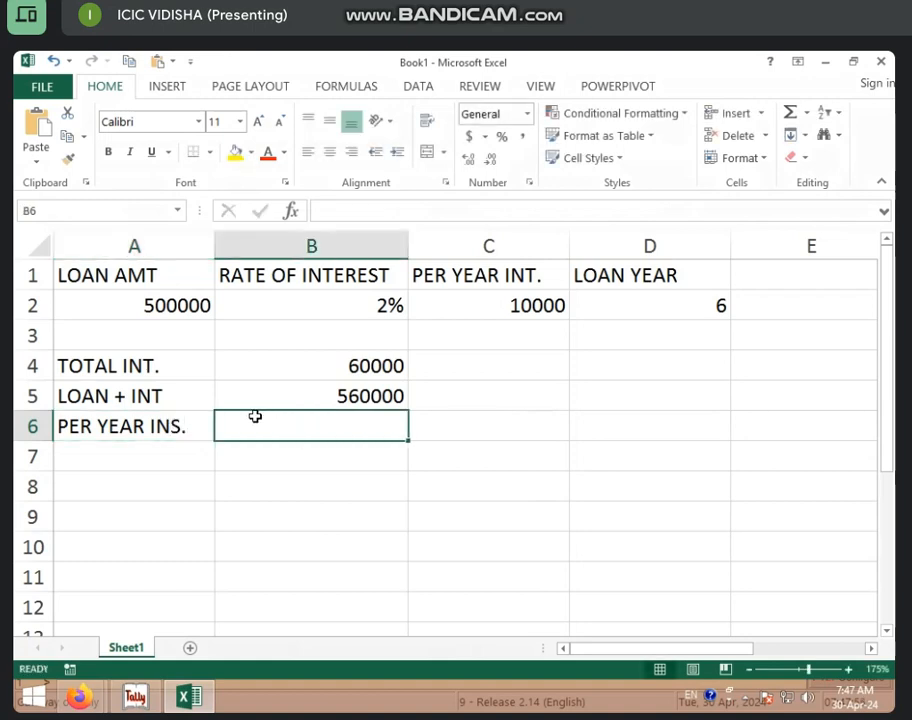